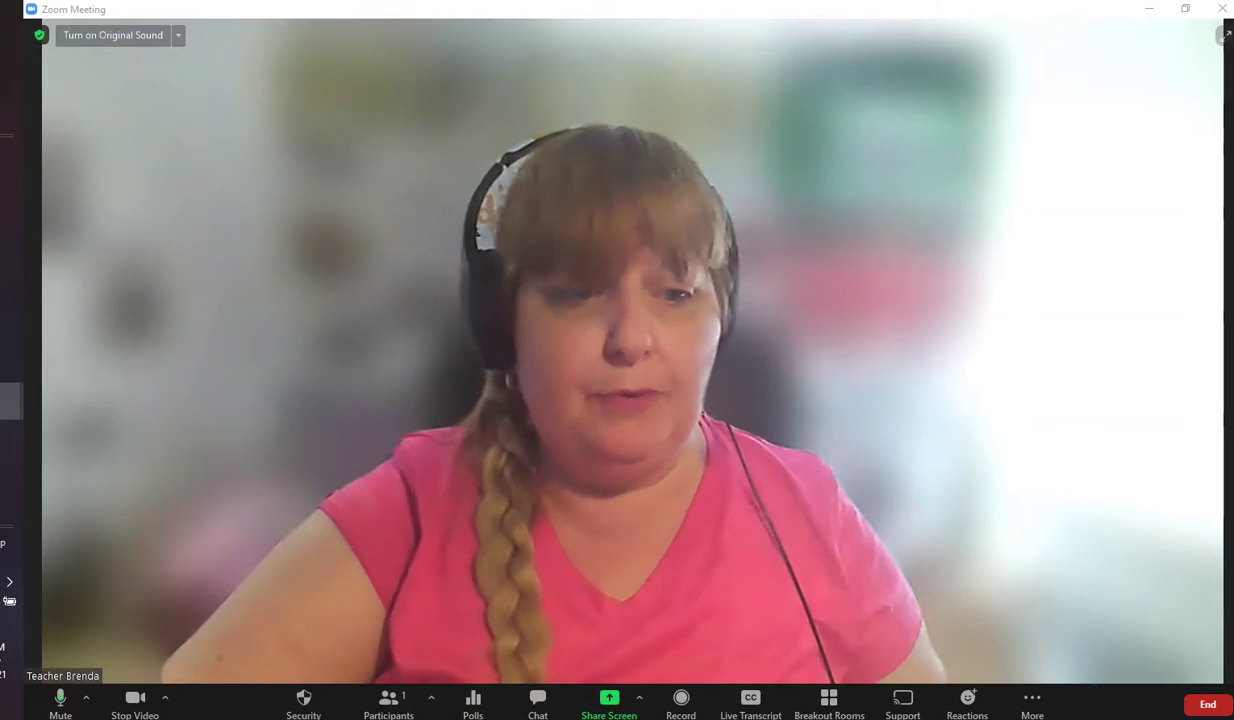
- Open Zoom's virtual background settings from the video options menu
{"action": "left_click", "coordinate": [163, 706]}
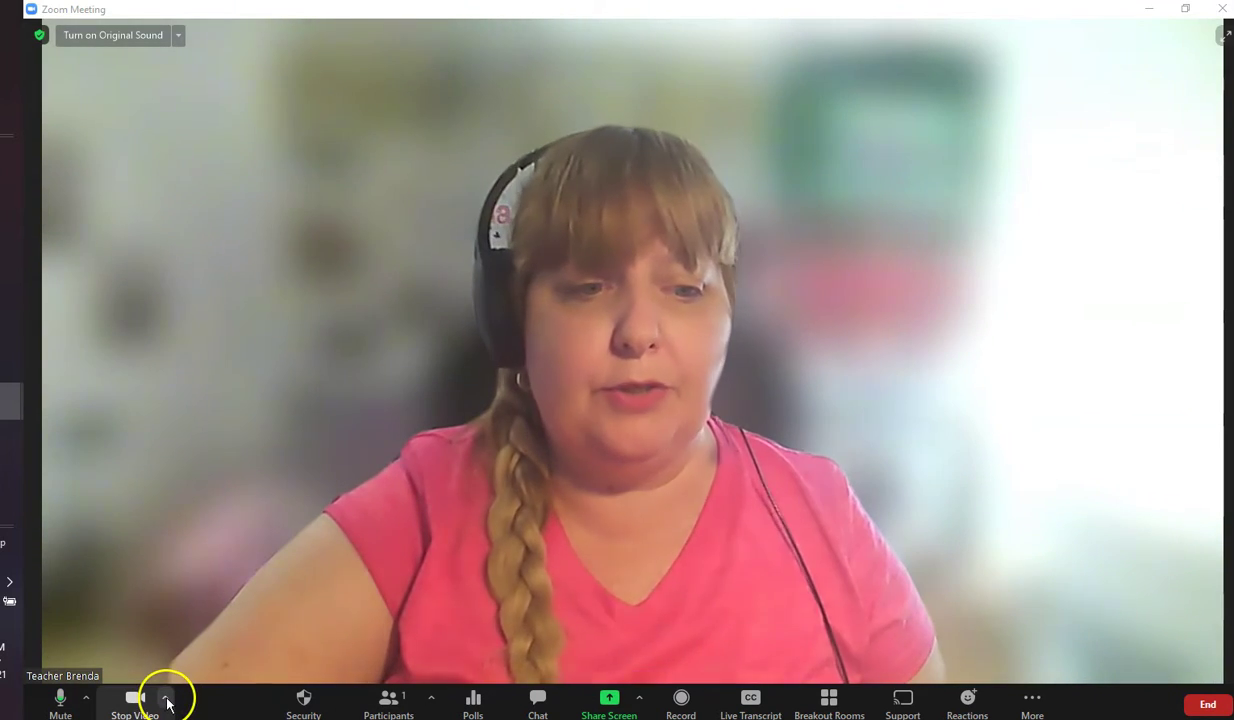
{"action": "left_click", "coordinate": [262, 615]}
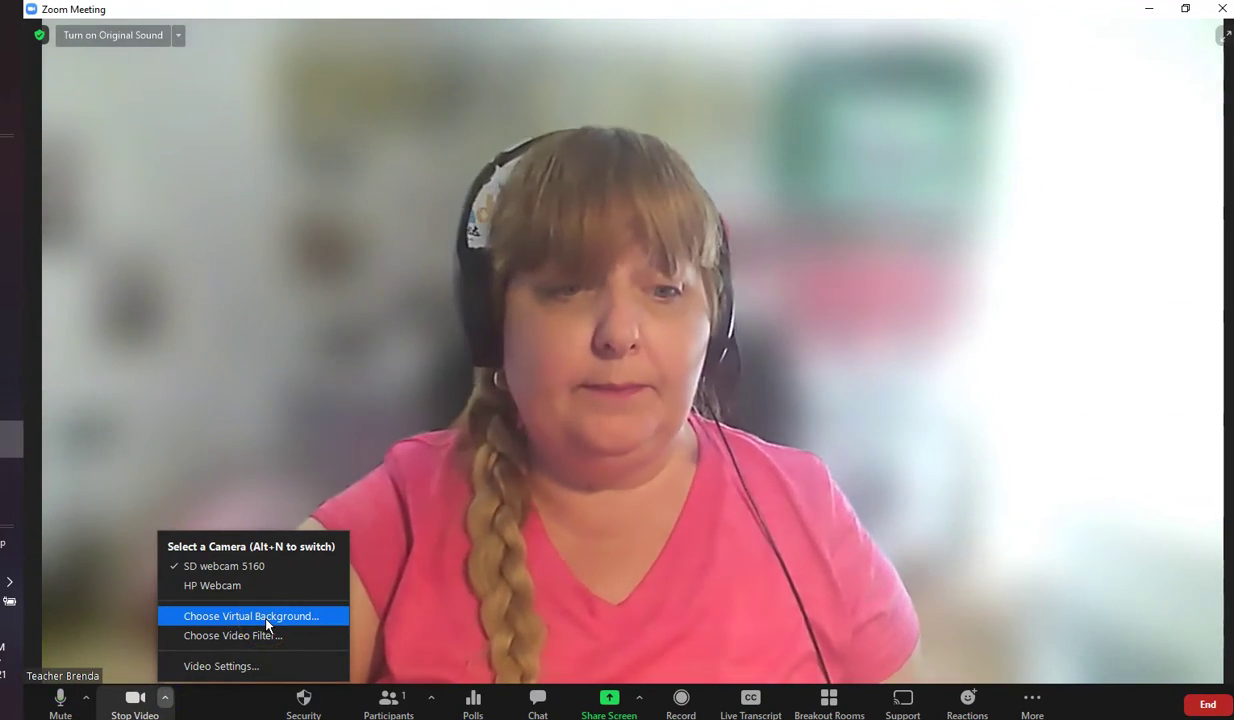
{"action": "left_click", "coordinate": [266, 620]}
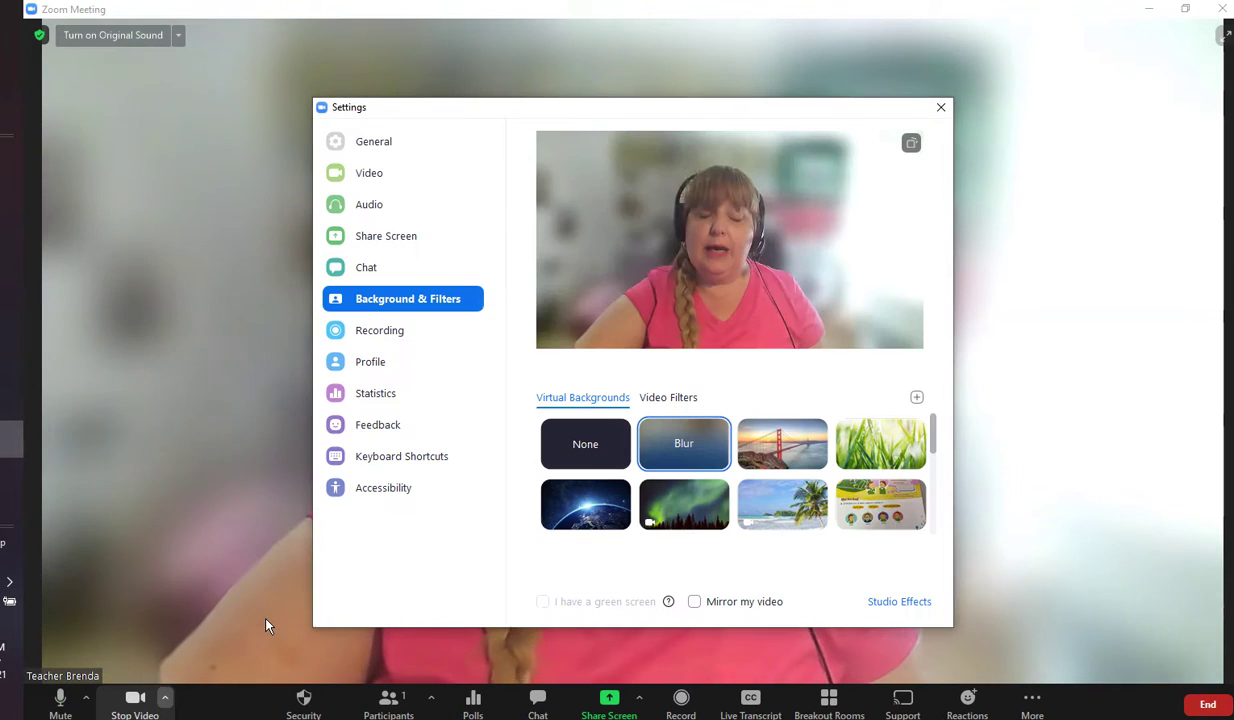
{"action": "left_click", "coordinate": [503, 538]}
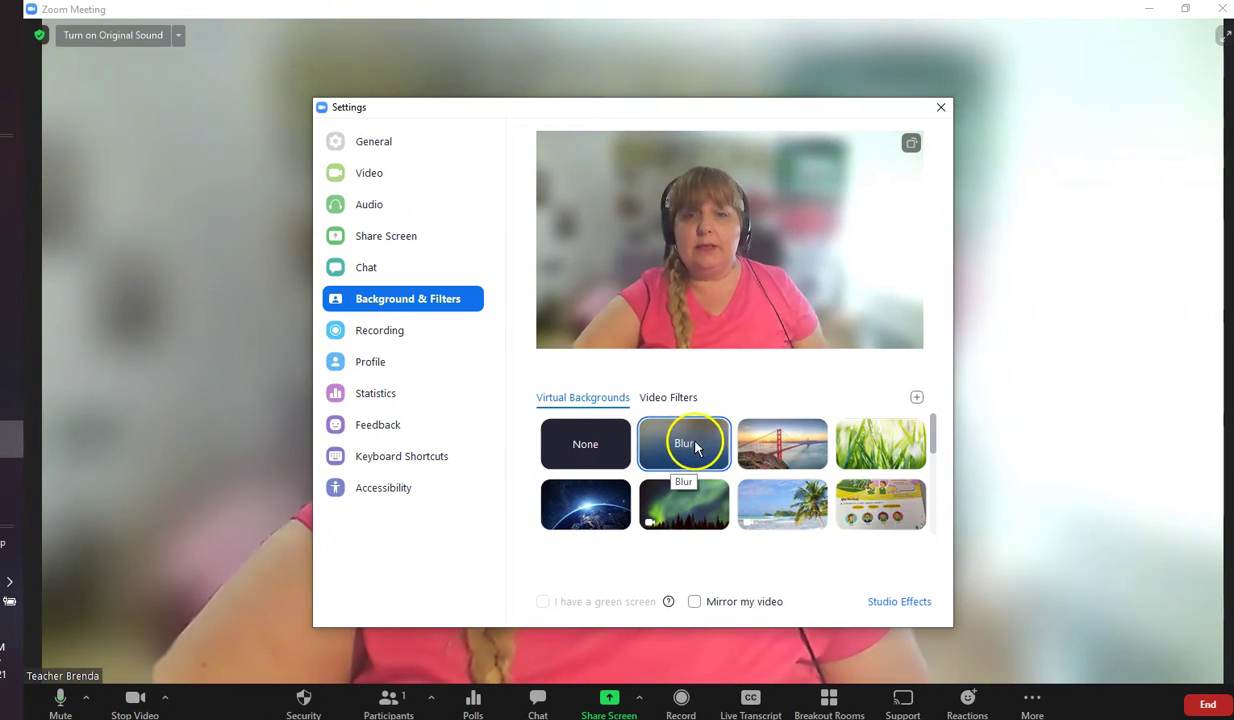
- Try the San Francisco, Grass, Earth and Northern Lights backgrounds, ending on Beach
{"action": "left_click", "coordinate": [791, 456]}
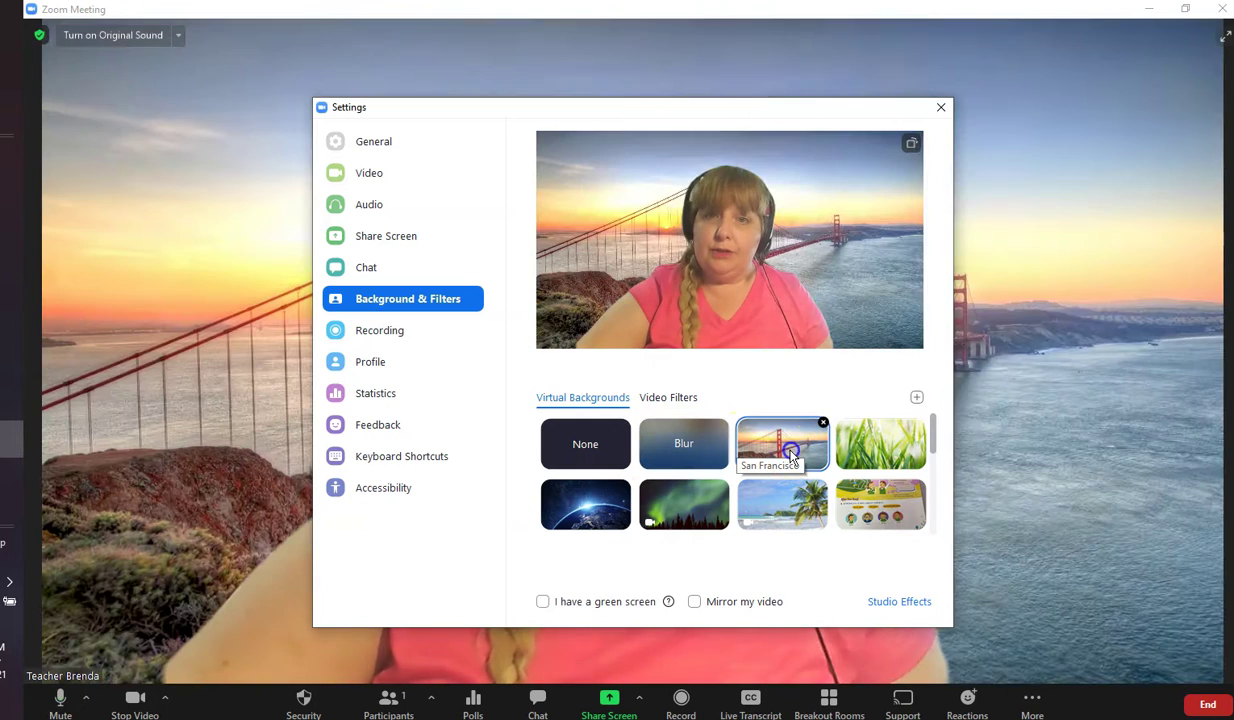
{"action": "left_click", "coordinate": [862, 455]}
{"action": "left_click", "coordinate": [567, 525]}
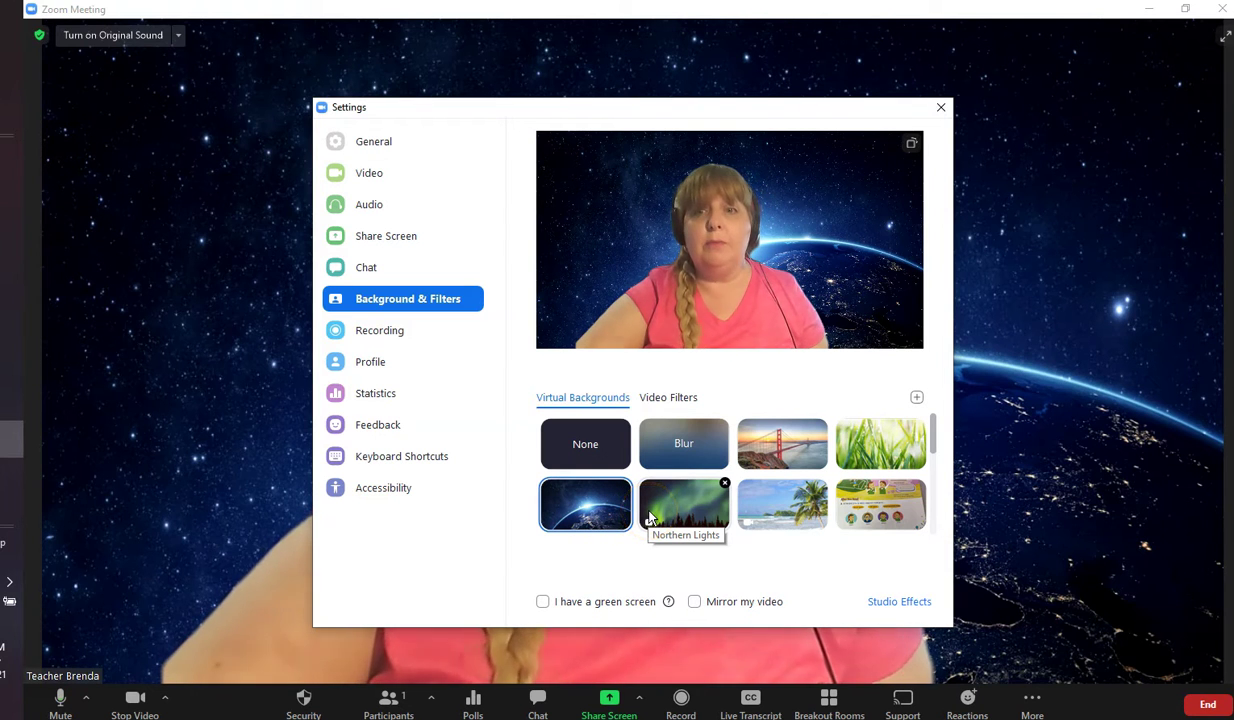
{"action": "left_click", "coordinate": [652, 516]}
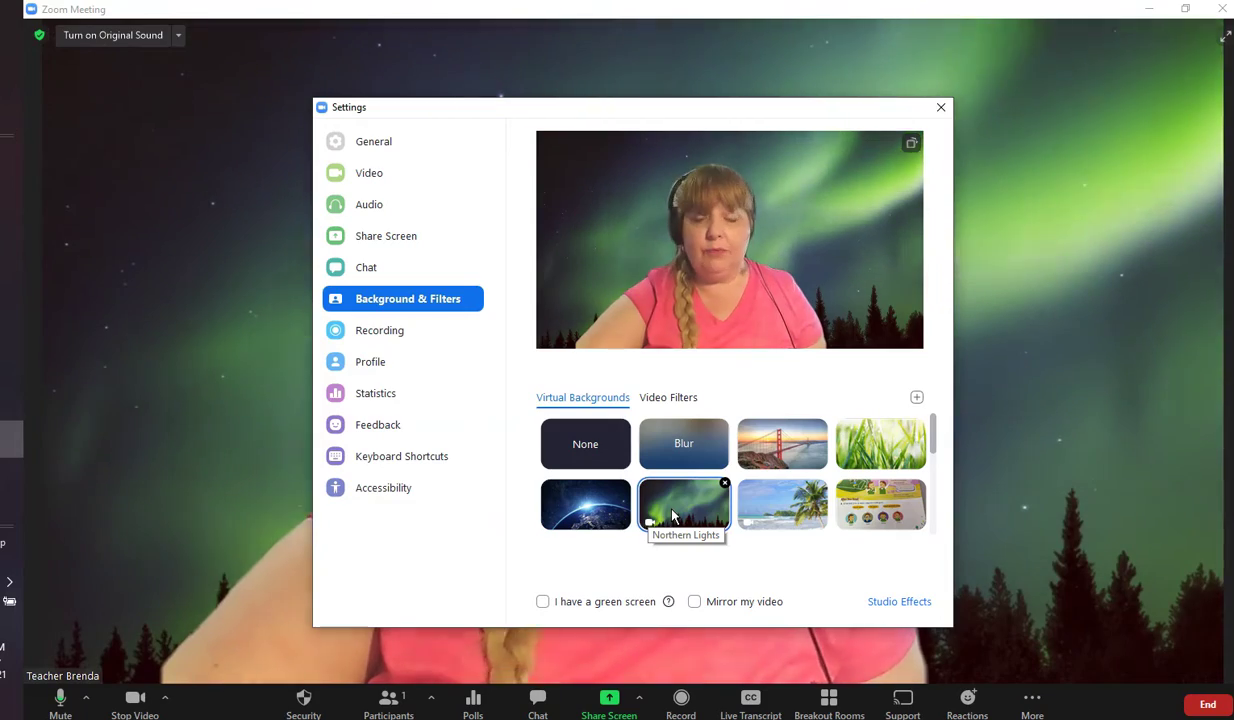
{"action": "left_click", "coordinate": [760, 505]}
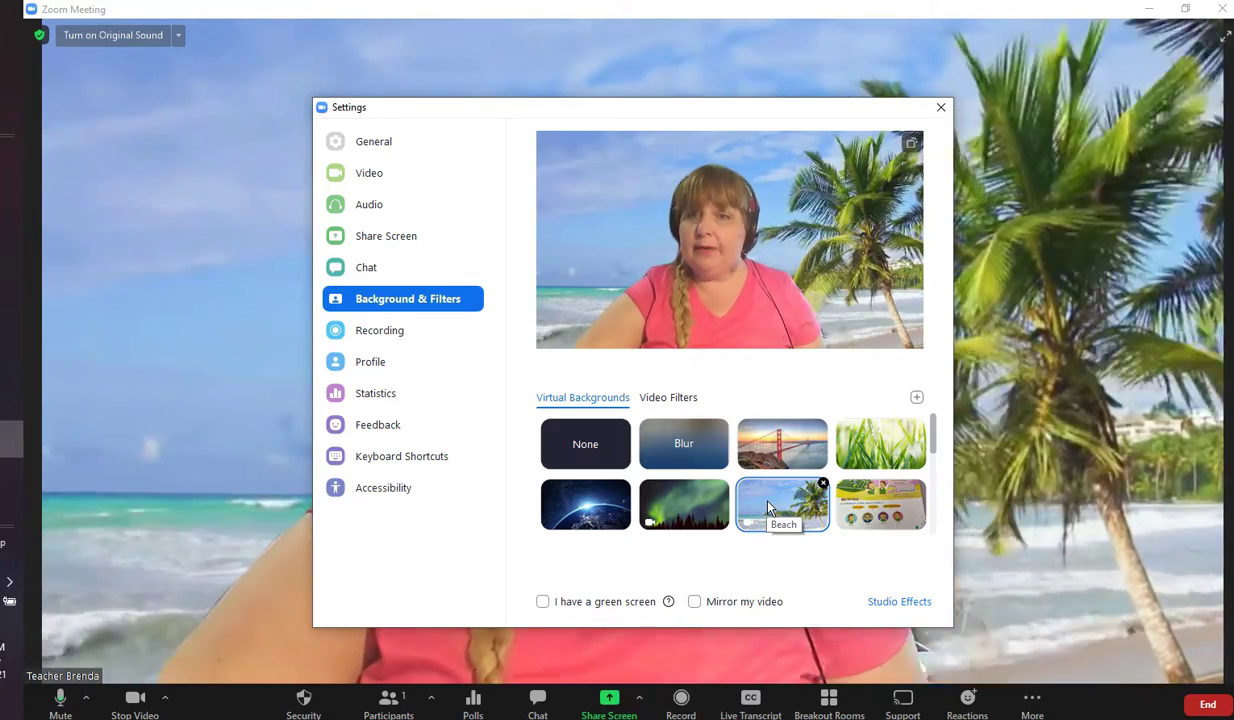
{"action": "left_click", "coordinate": [870, 437]}
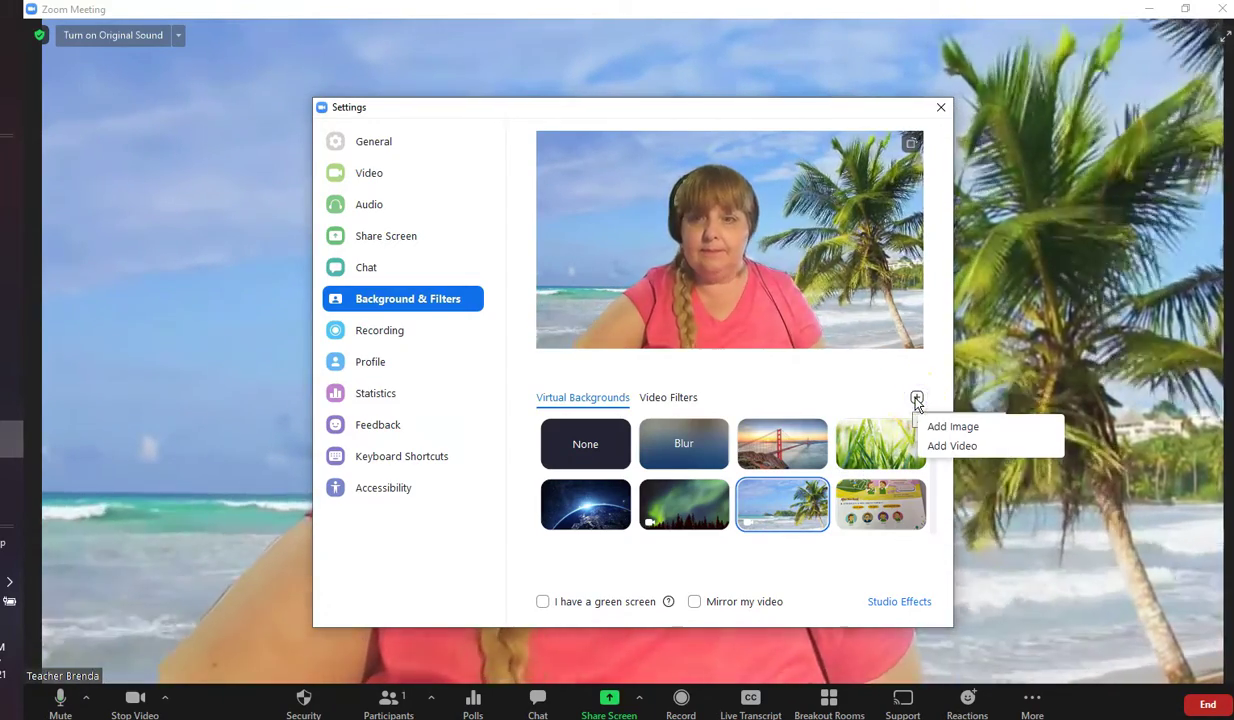
- Add the James Background video as a virtual background and apply the snowy scene
{"action": "left_click", "coordinate": [945, 432]}
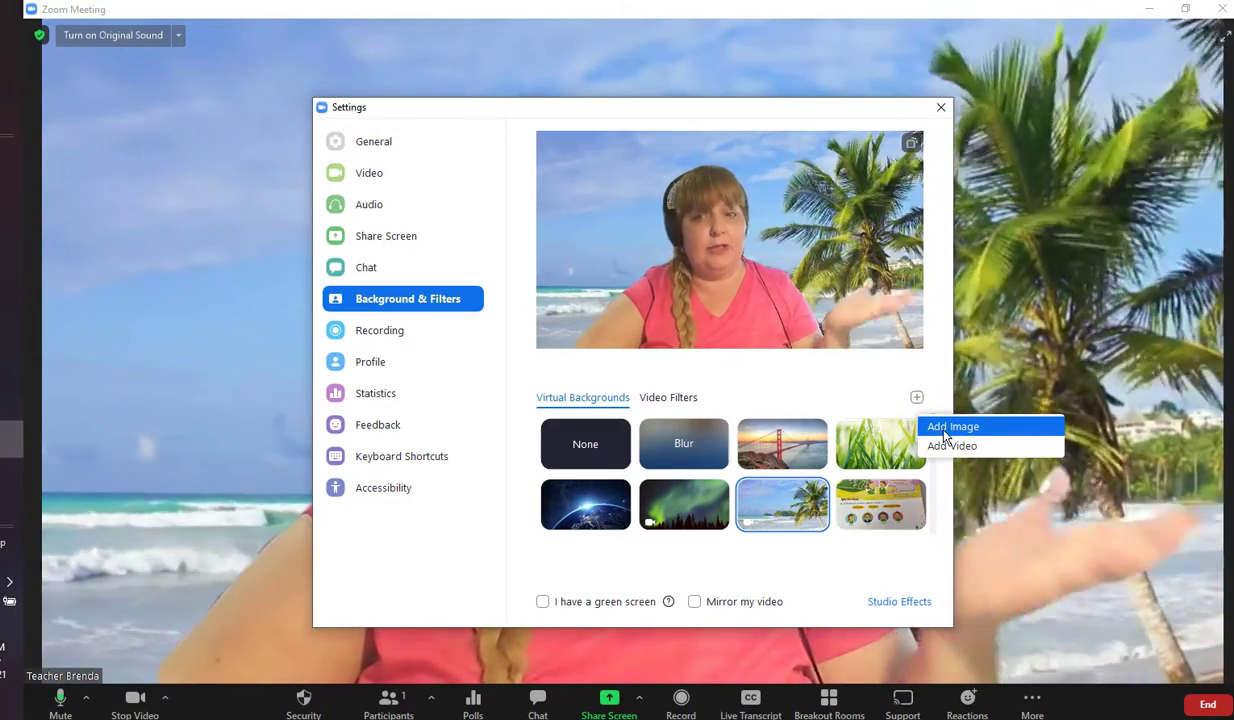
{"action": "left_click", "coordinate": [946, 457]}
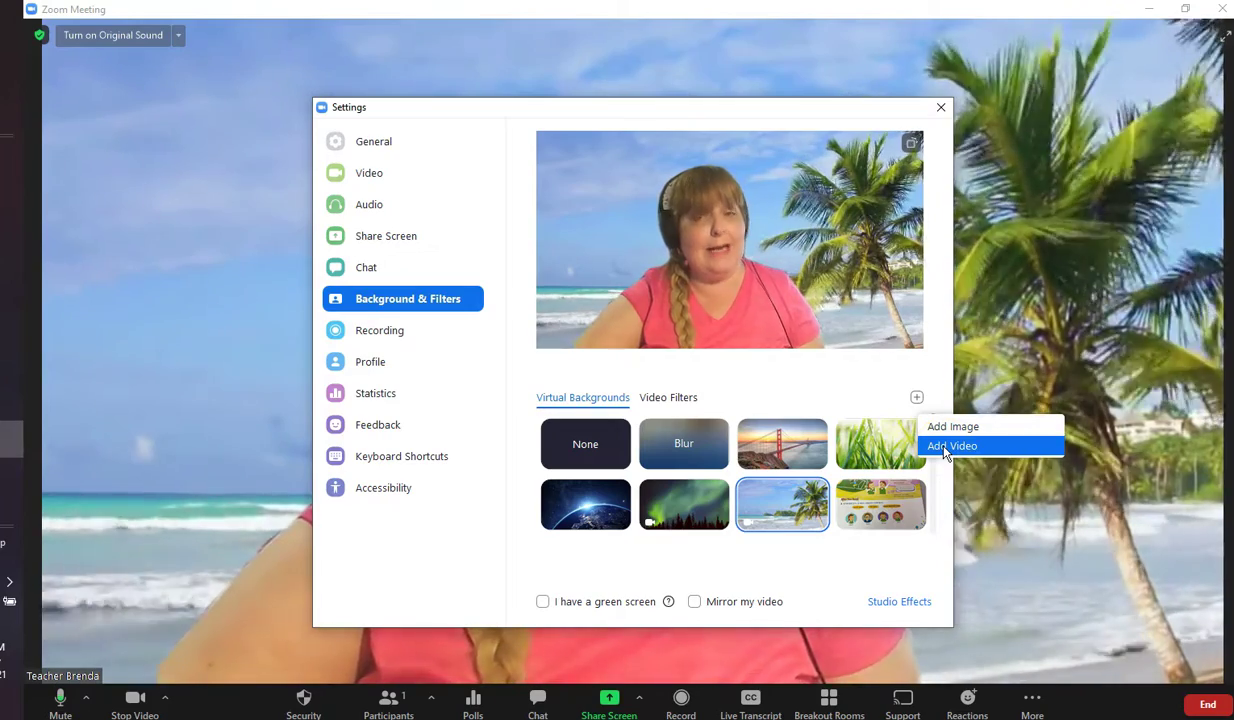
{"action": "left_click", "coordinate": [946, 448]}
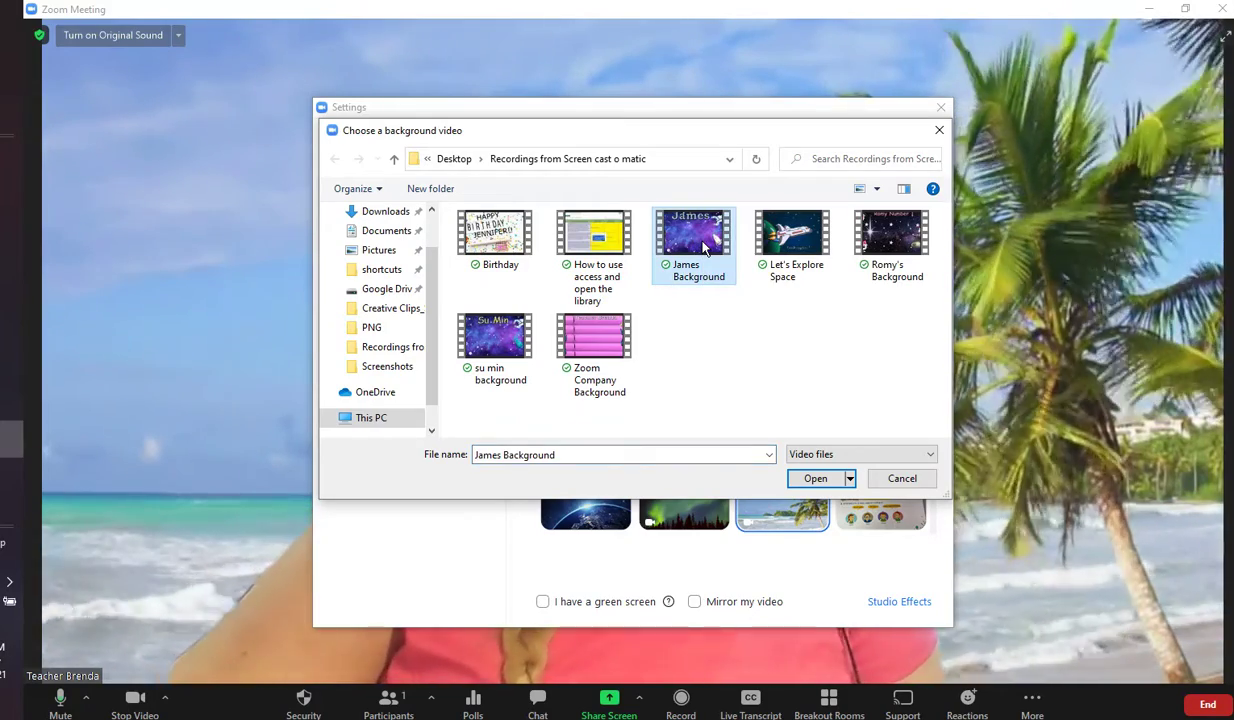
{"action": "left_click", "coordinate": [817, 478]}
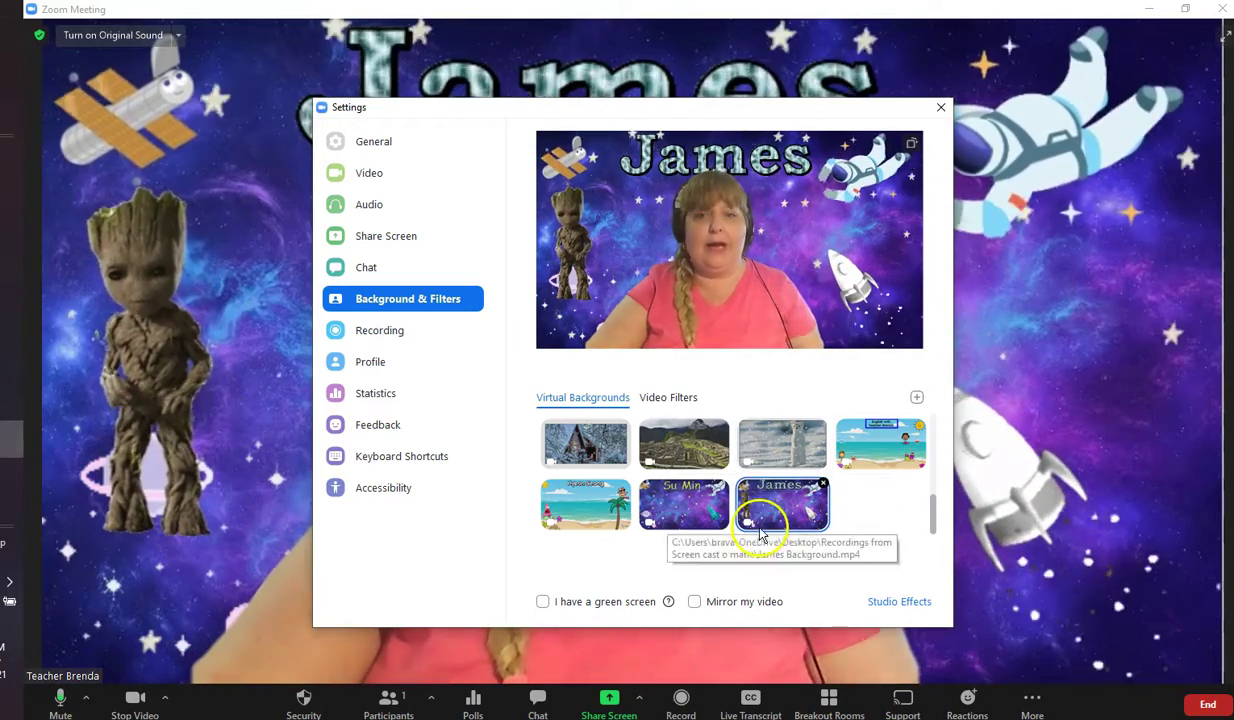
{"action": "left_click", "coordinate": [775, 450]}
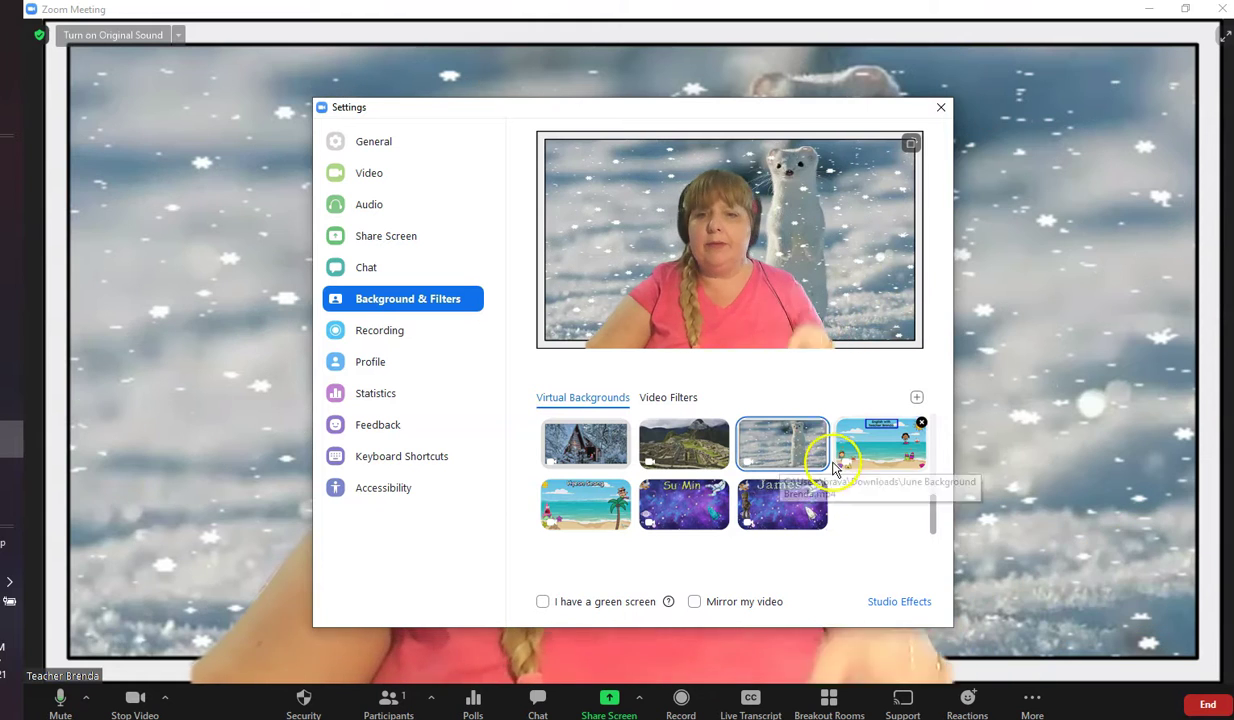
- Add Romy's Background video as a custom space-themed virtual background
{"action": "left_click", "coordinate": [917, 397]}
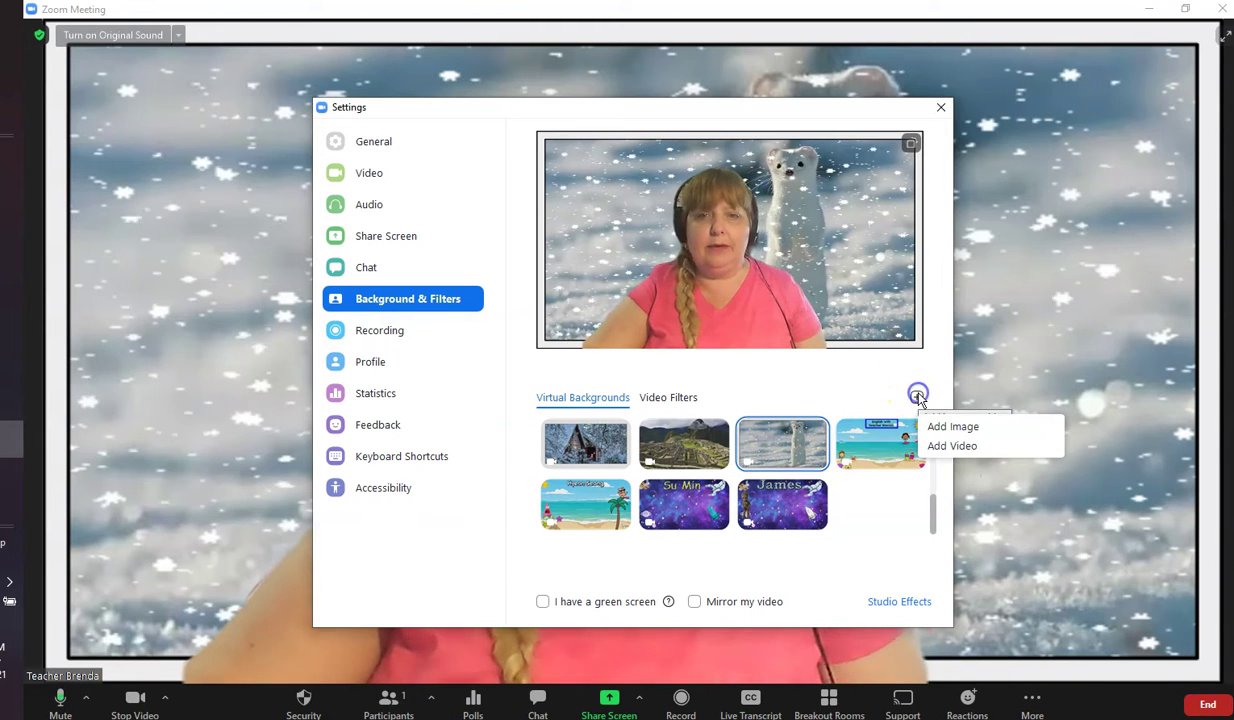
{"action": "left_click", "coordinate": [952, 446]}
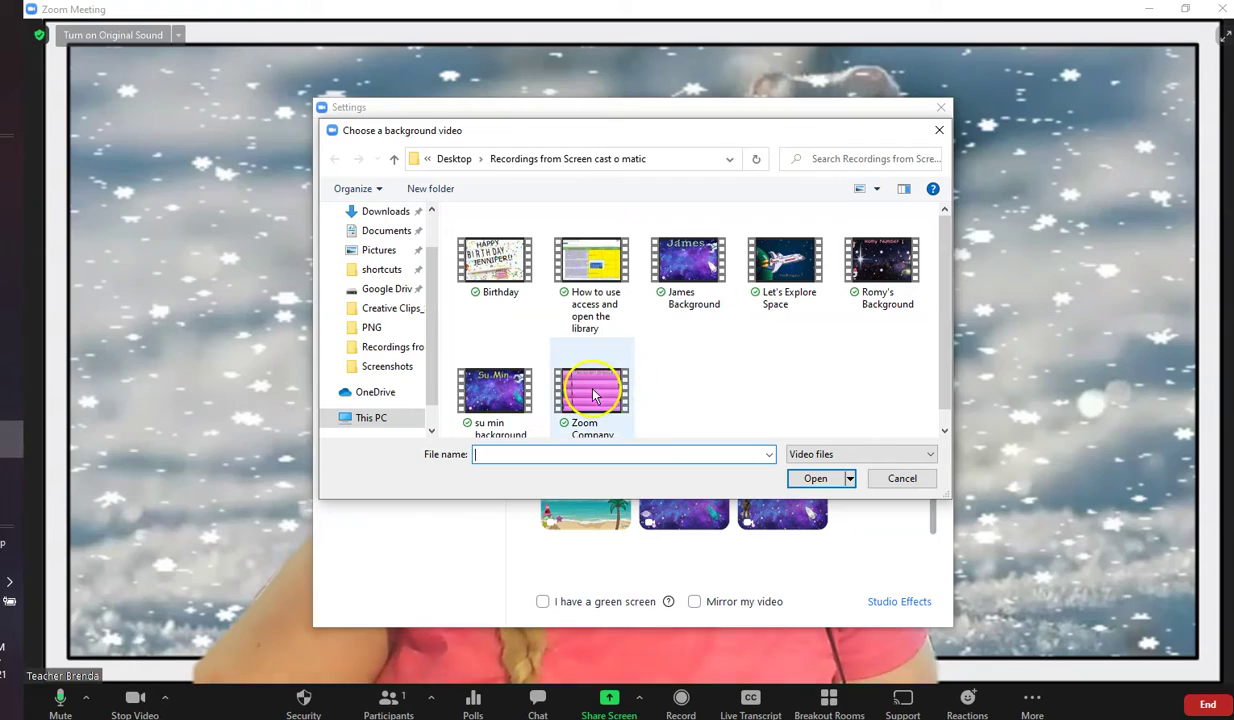
{"action": "left_click", "coordinate": [850, 262]}
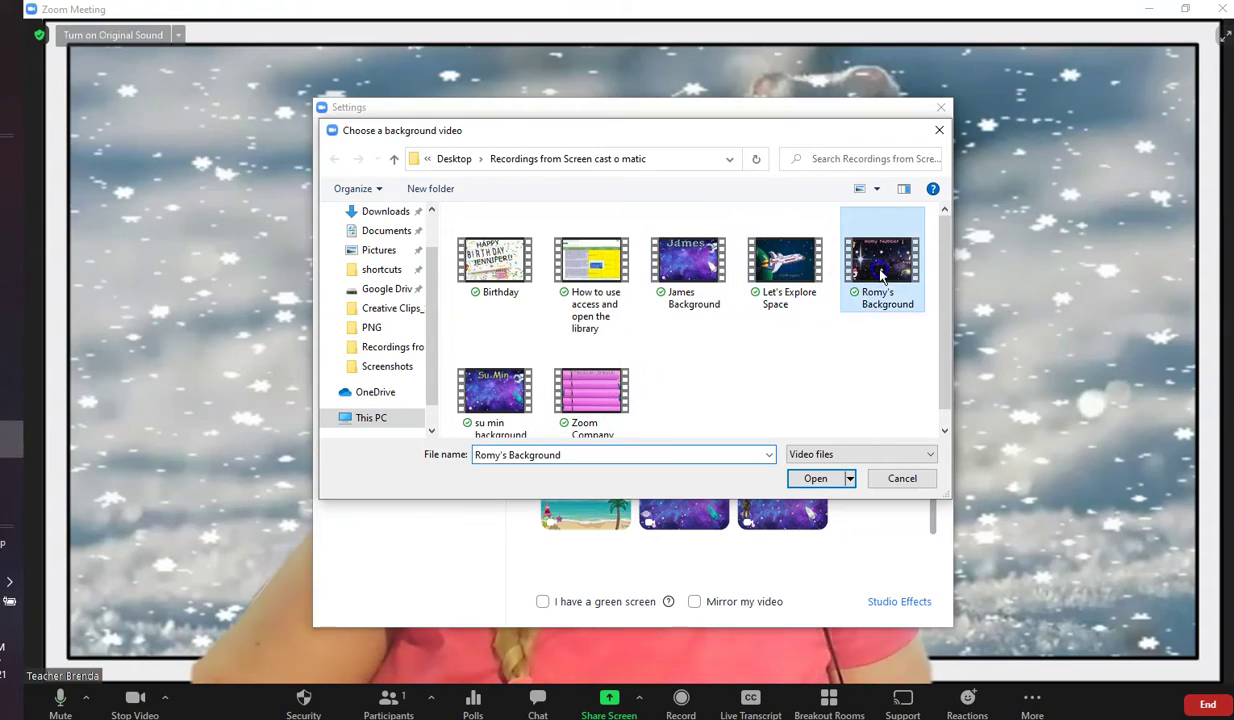
{"action": "left_click", "coordinate": [816, 479]}
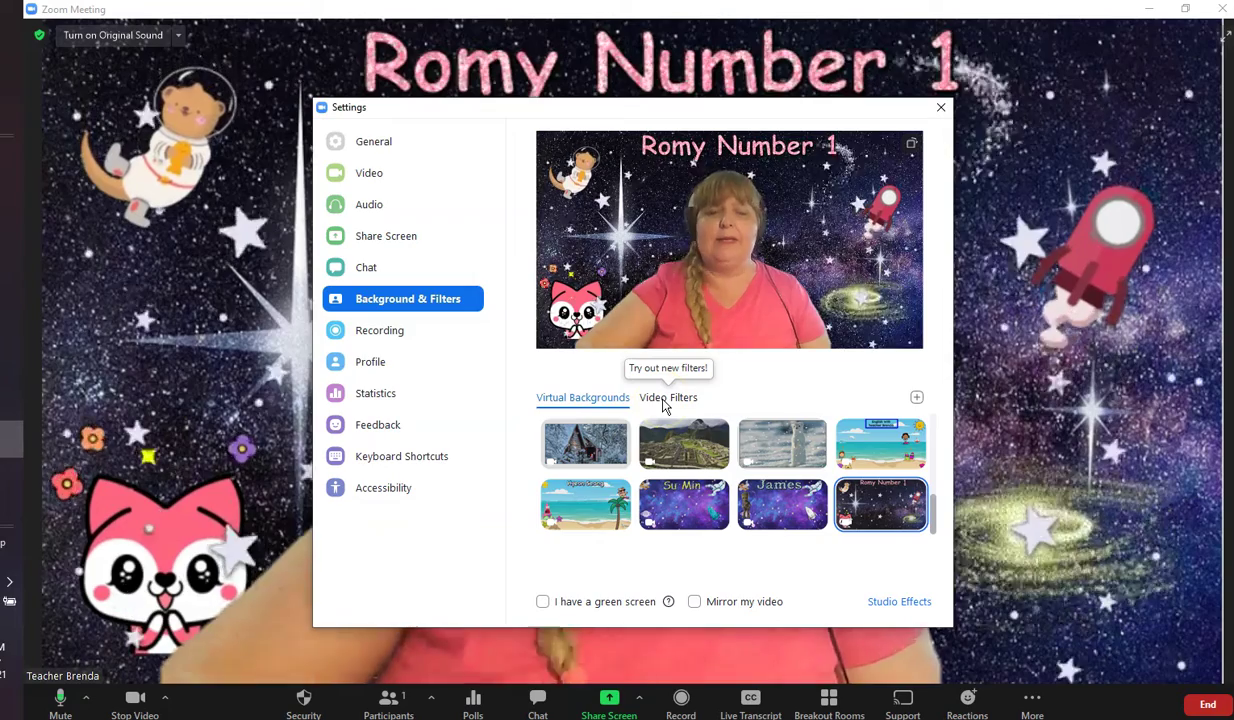
{"action": "left_click", "coordinate": [662, 400]}
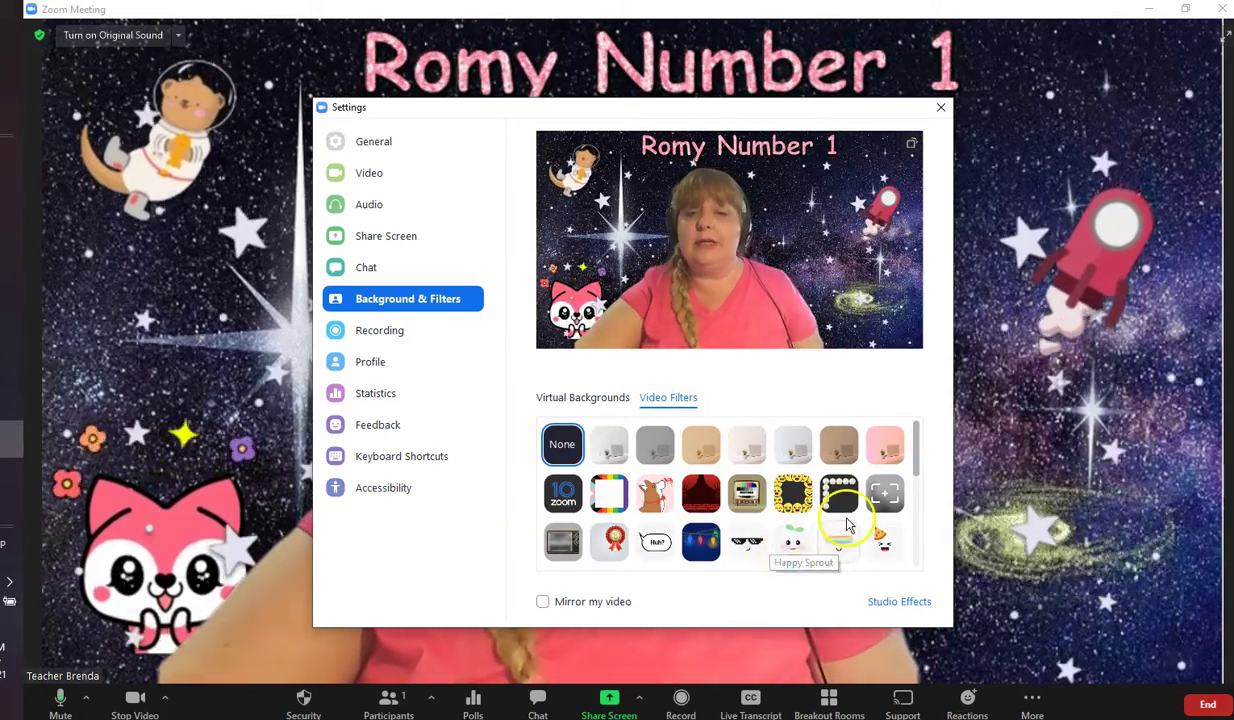
- Try the Pearlfection, Theater and Happy Sprout video filters
{"action": "mouse_move", "coordinate": [921, 457]}
{"action": "left_mouse_down"}
{"action": "mouse_move", "coordinate": [922, 478]}
{"action": "mouse_move", "coordinate": [917, 441]}
{"action": "left_mouse_up"}
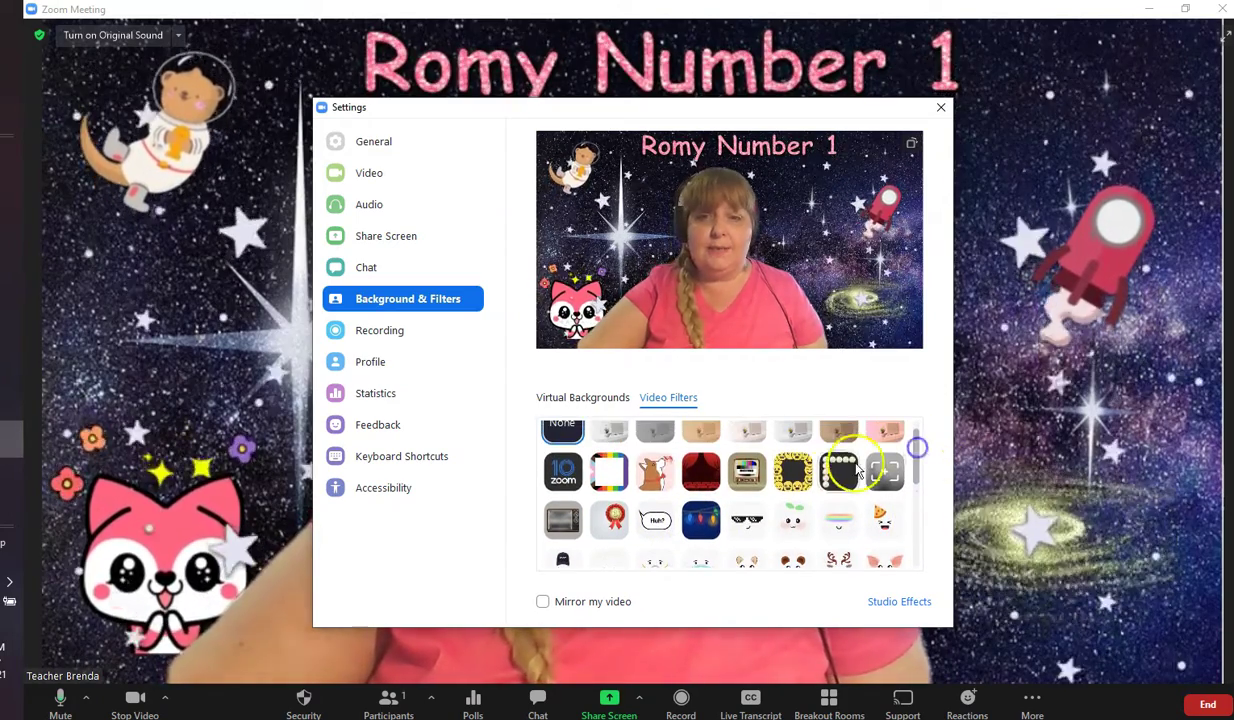
{"action": "left_click", "coordinate": [832, 480]}
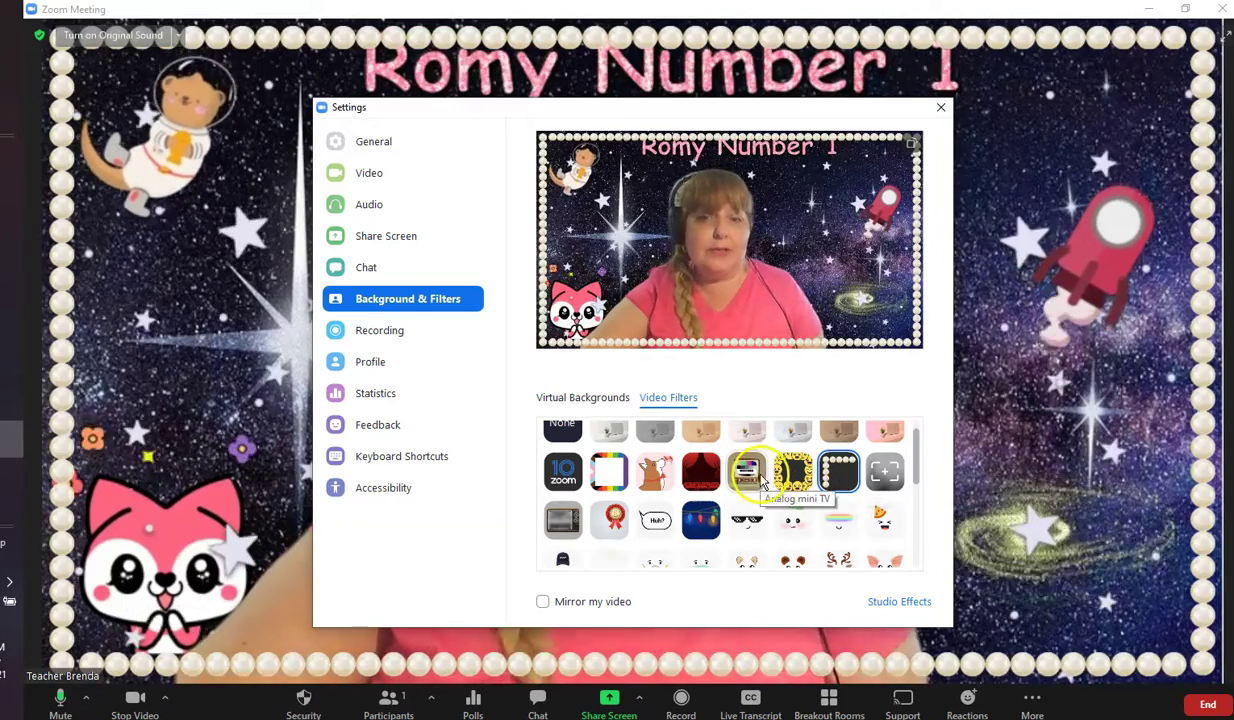
{"action": "left_click", "coordinate": [792, 472]}
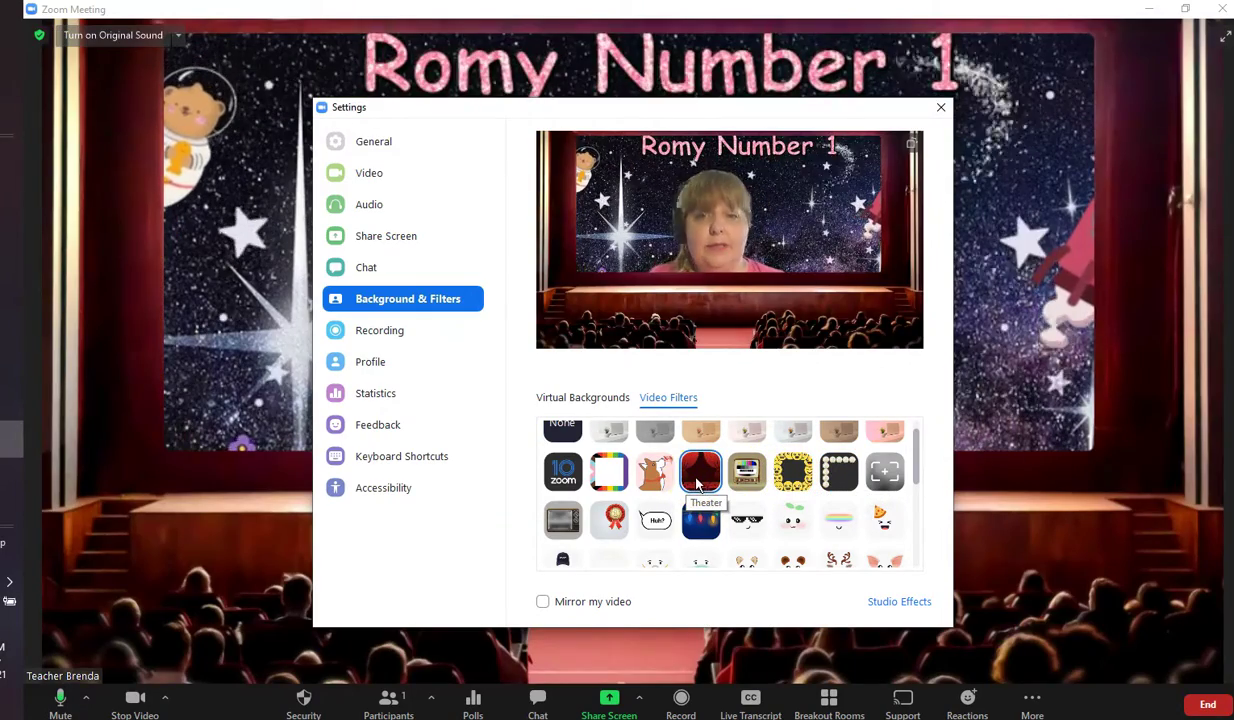
{"action": "left_click", "coordinate": [838, 472]}
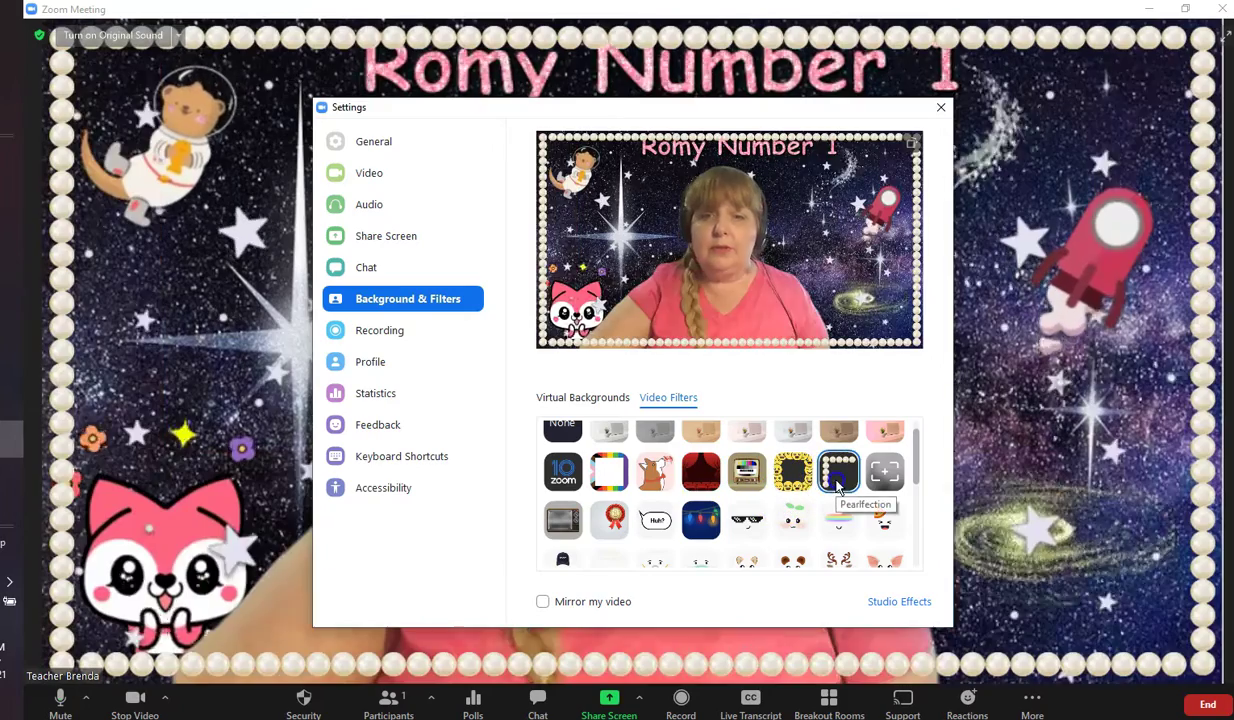
{"action": "left_click", "coordinate": [793, 520]}
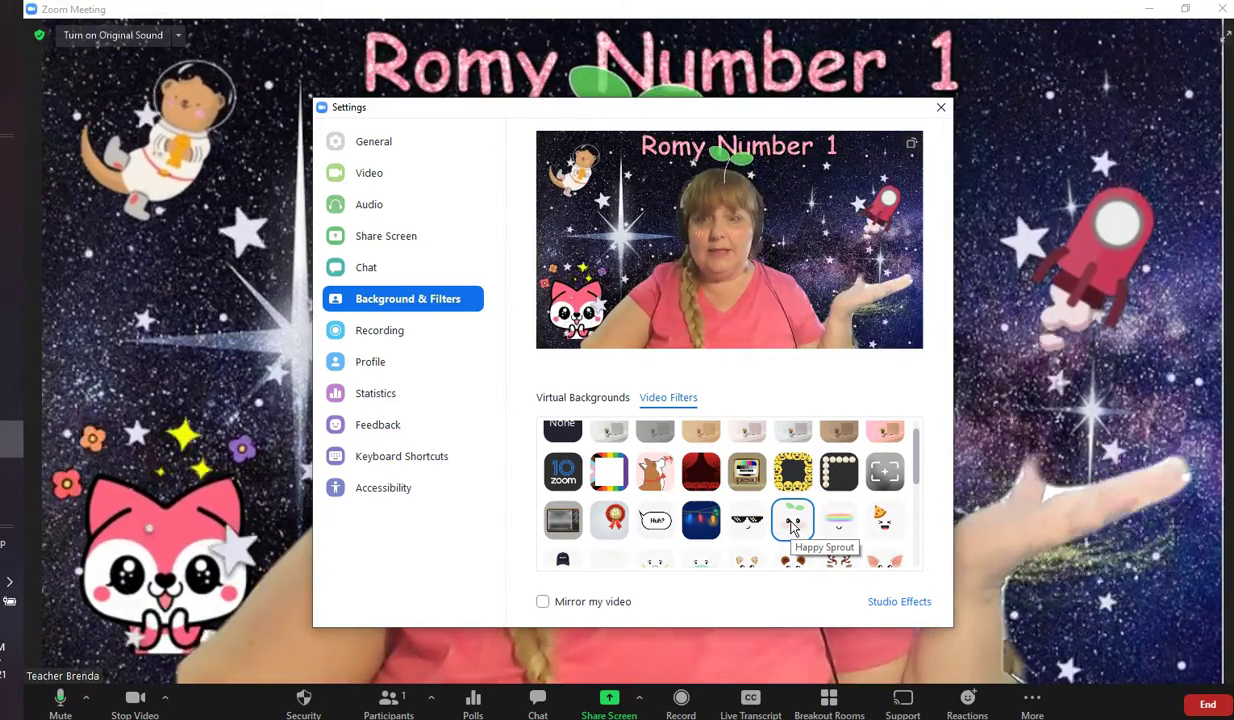
- Try the Cyclops and bunny ears filters, then set the video filter to None
{"action": "left_click", "coordinate": [930, 485]}
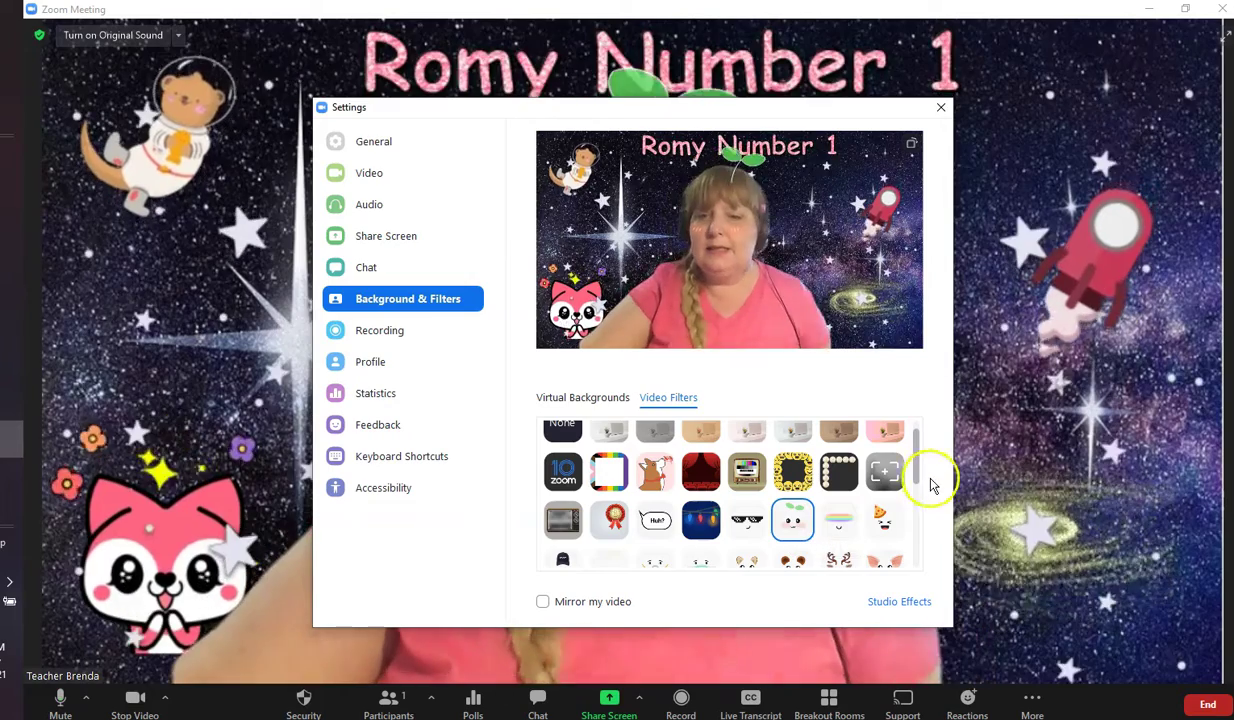
{"action": "left_click_drag", "start_coordinate": [920, 478], "coordinate": [924, 535]}
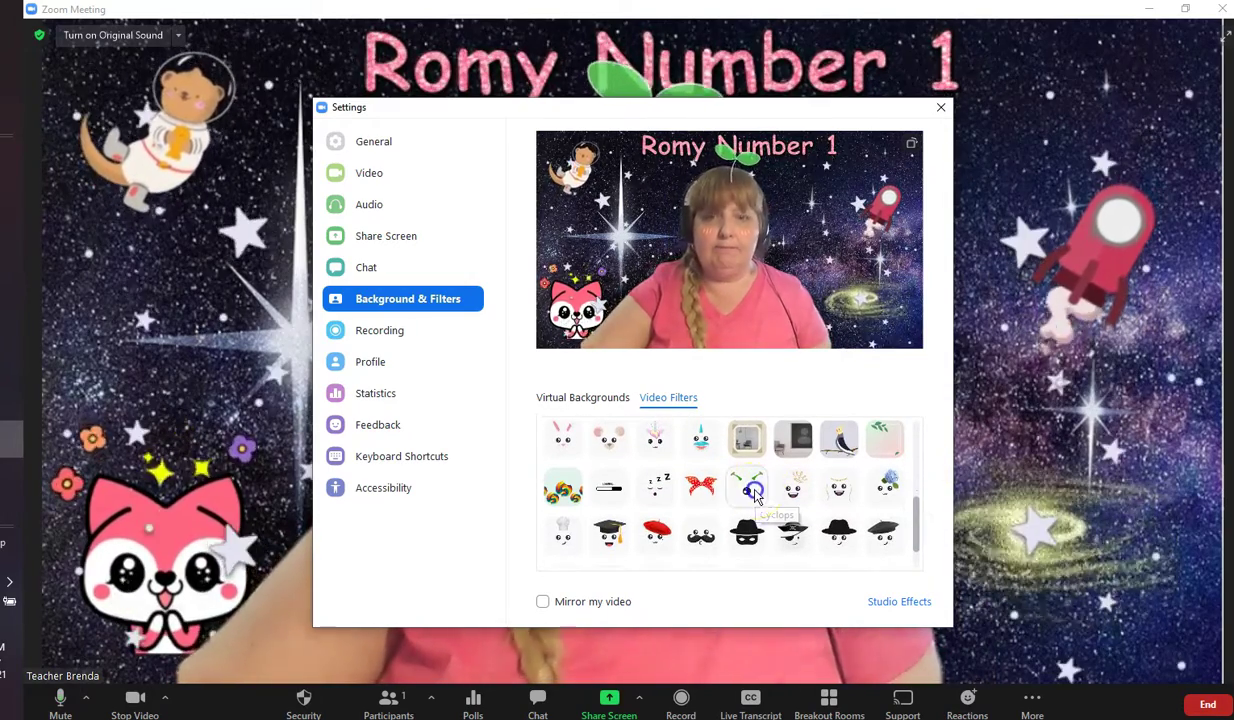
{"action": "left_click", "coordinate": [750, 490]}
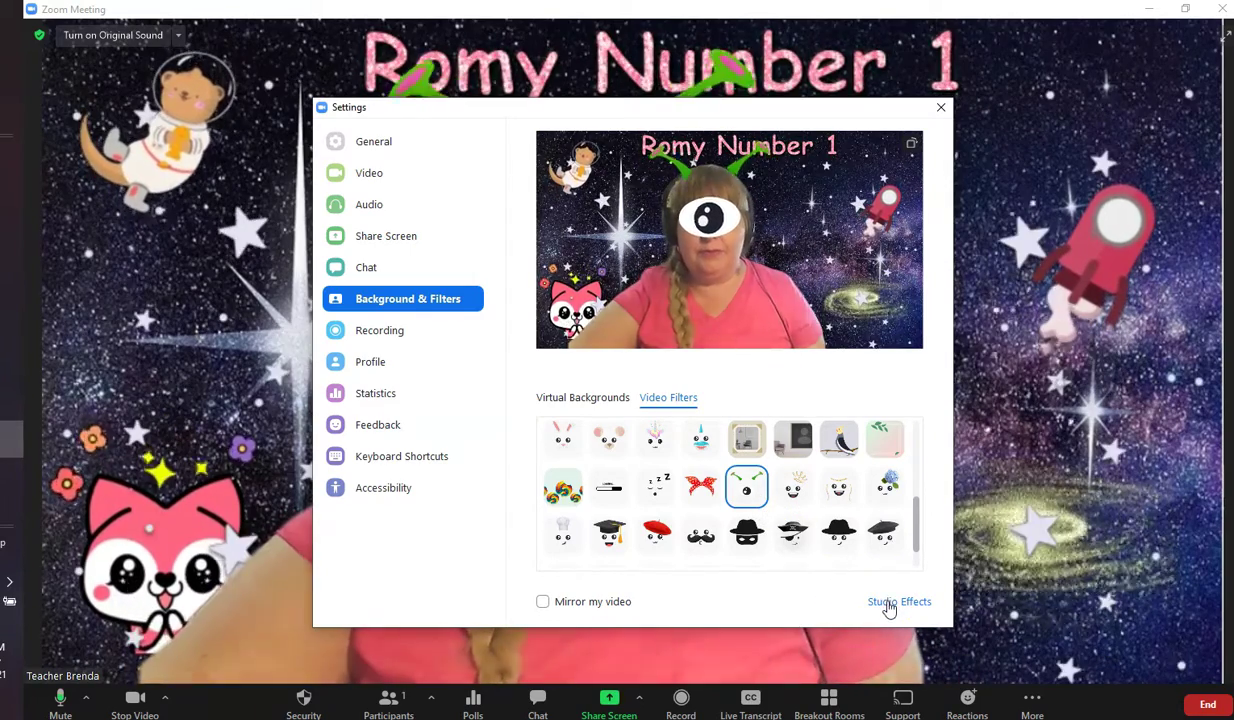
{"action": "left_click", "coordinate": [565, 441]}
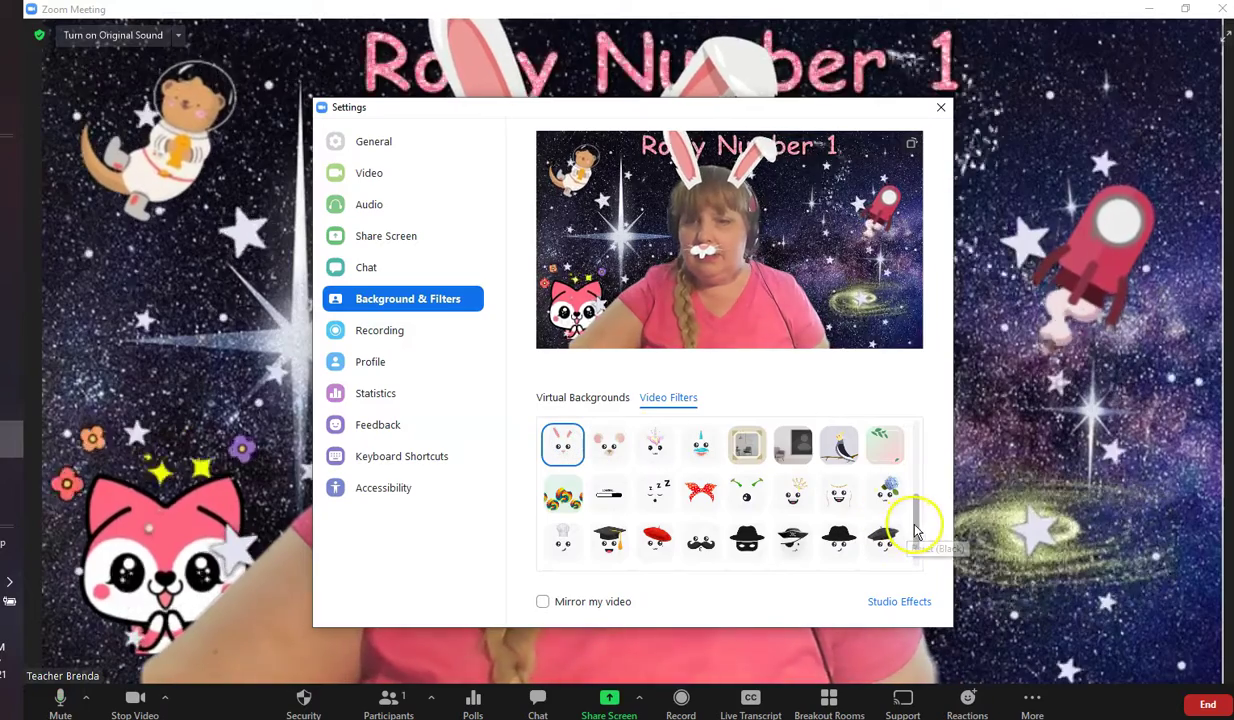
{"action": "left_click_drag", "start_coordinate": [922, 513], "coordinate": [908, 443]}
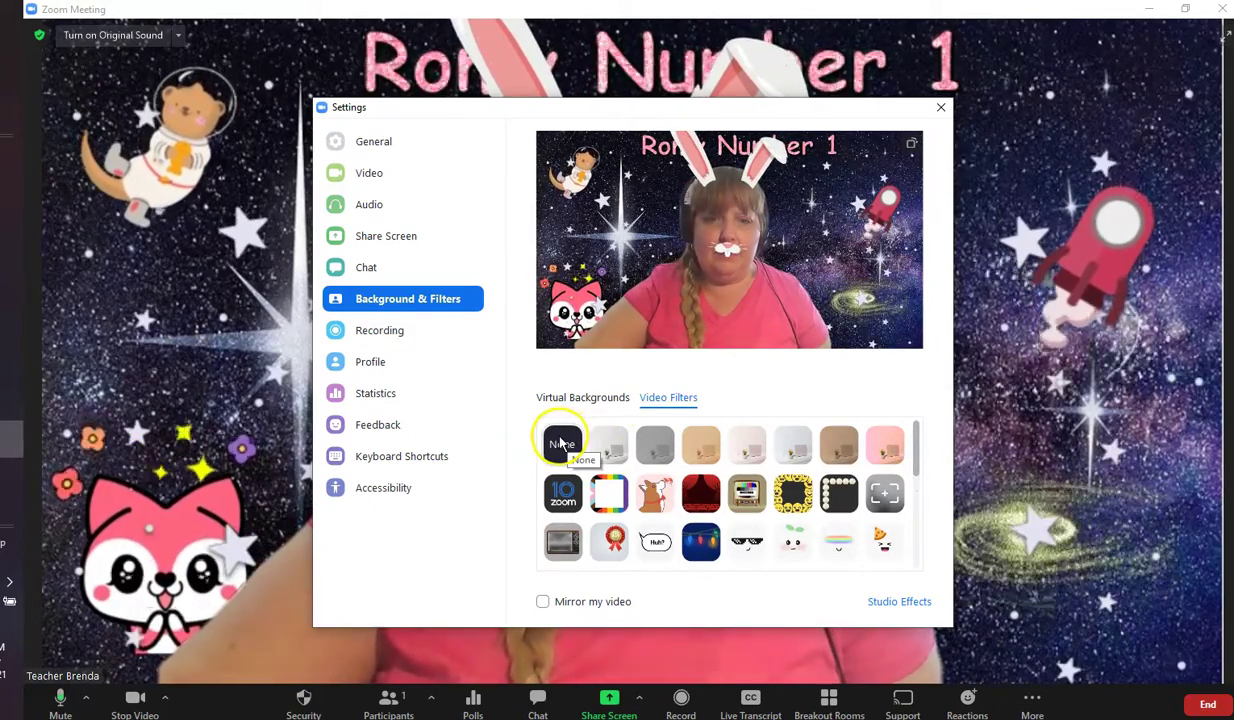
{"action": "left_click", "coordinate": [578, 445]}
- Add Soft Arch eyebrows and give them a custom light pink colour
{"action": "left_click", "coordinate": [880, 603]}
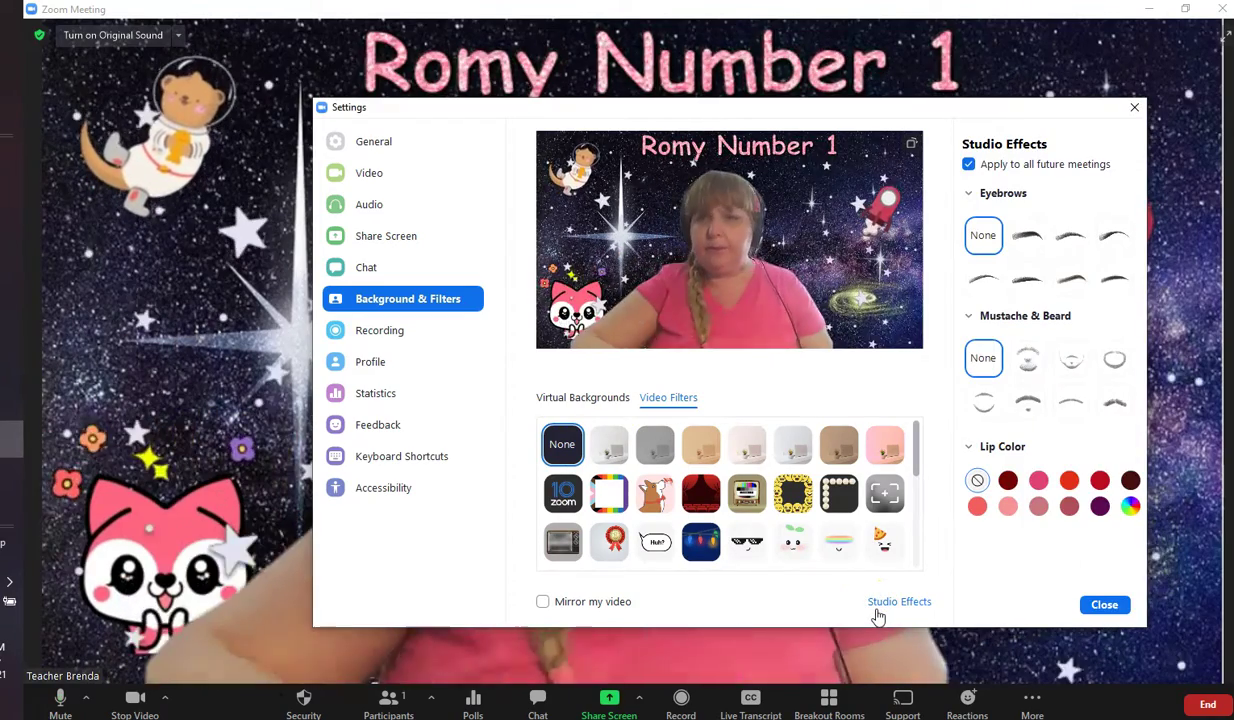
{"action": "left_click", "coordinate": [1021, 250]}
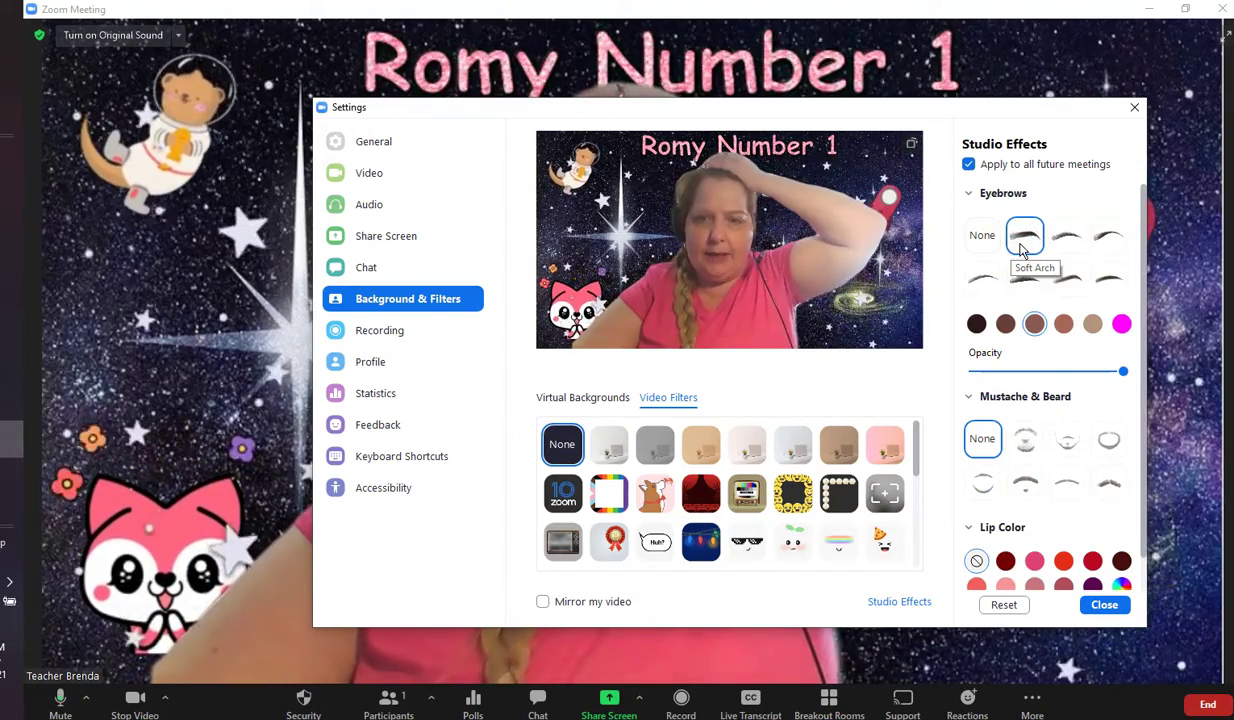
{"action": "left_click", "coordinate": [1044, 334]}
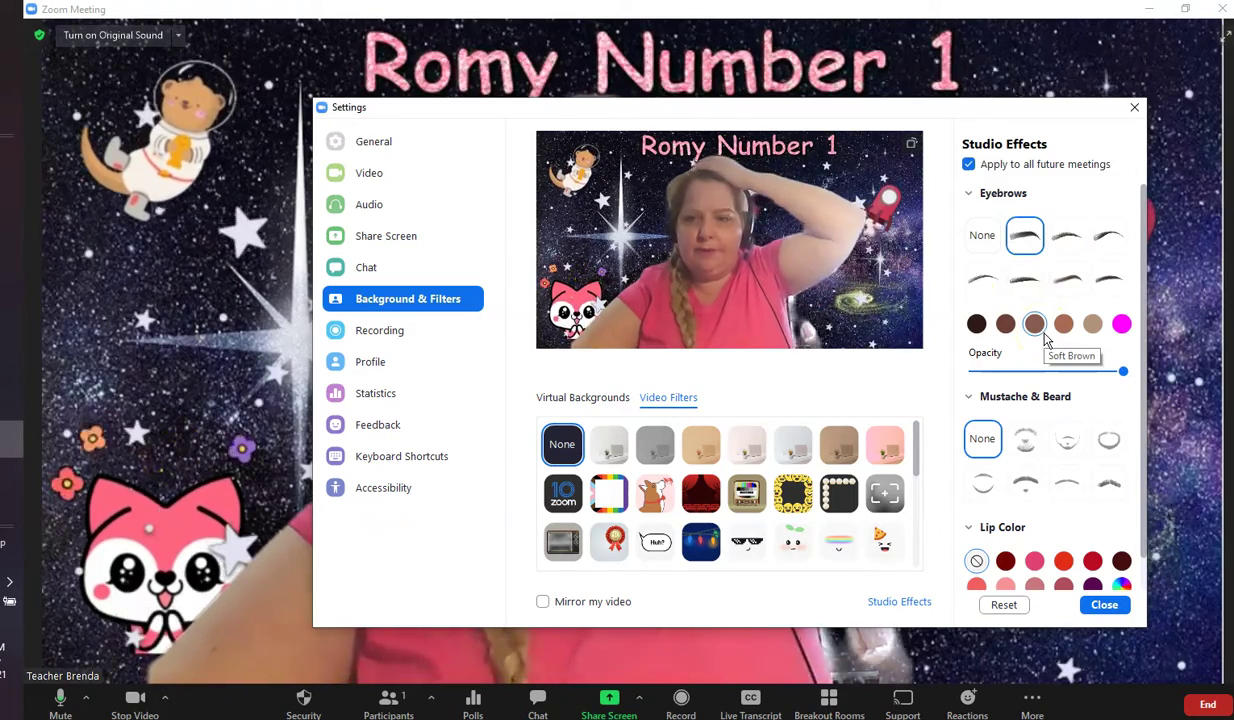
{"action": "left_click", "coordinate": [1006, 328]}
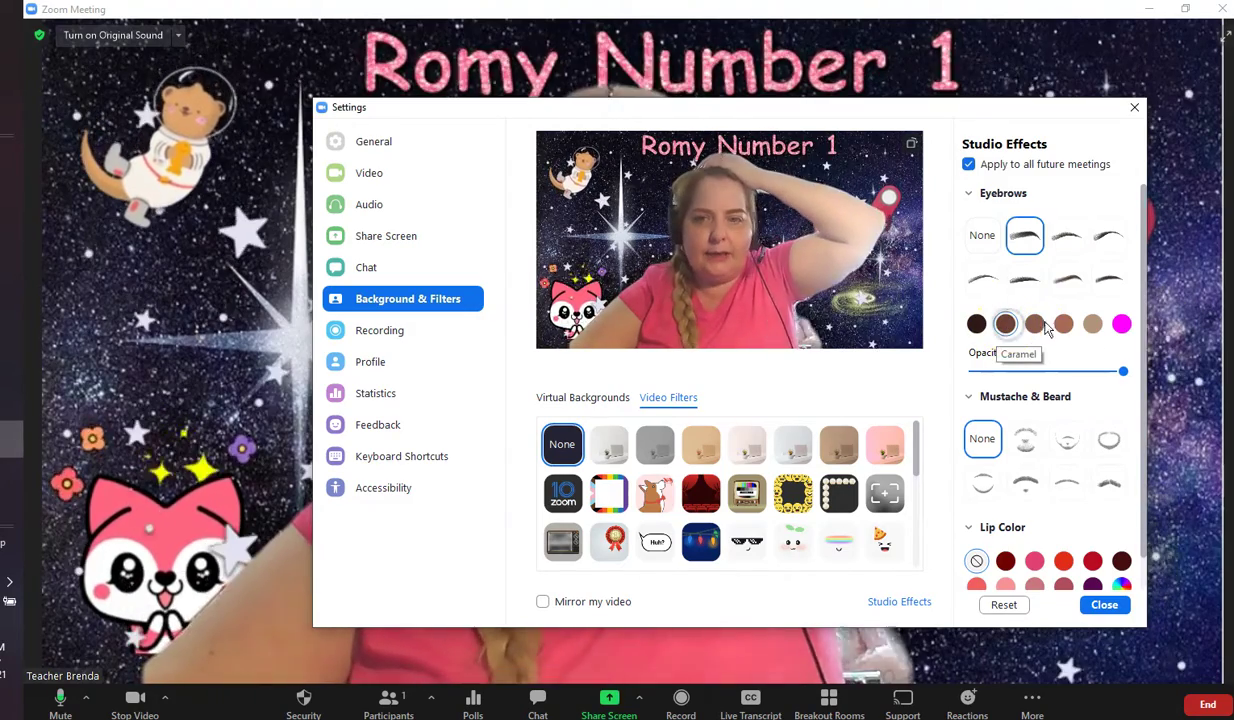
{"action": "left_click", "coordinate": [1121, 327]}
{"action": "left_click", "coordinate": [1122, 330]}
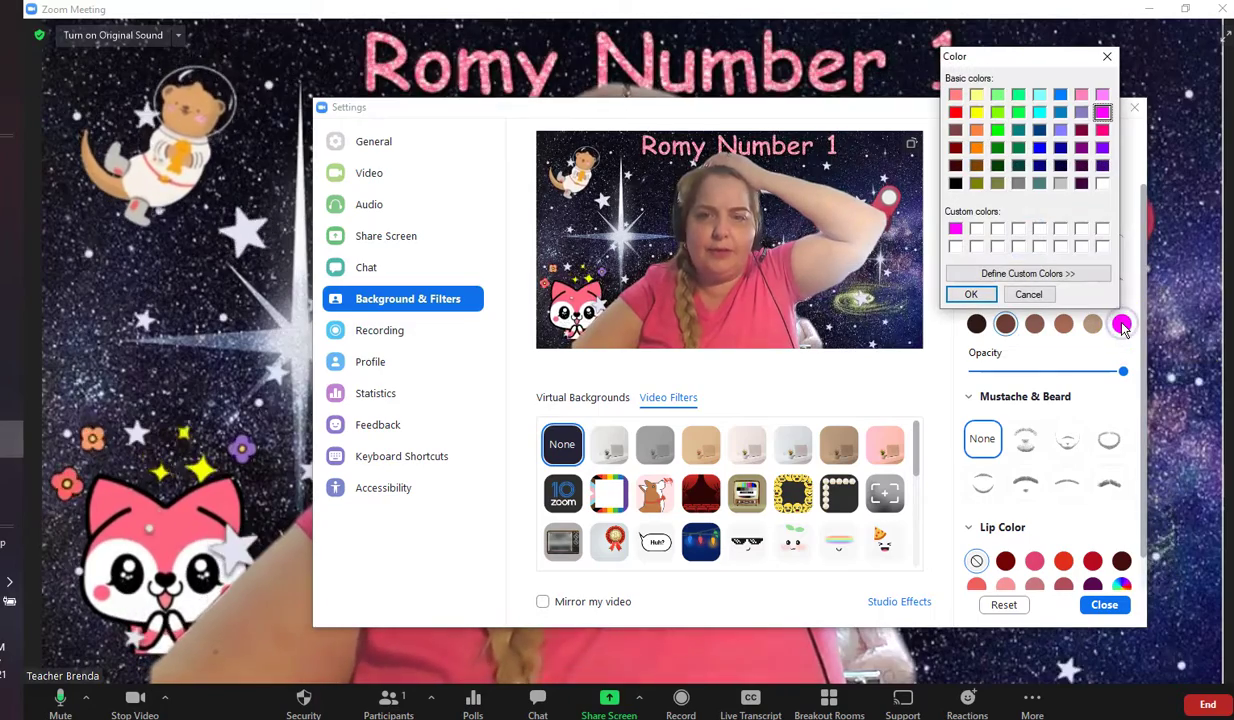
{"action": "left_click", "coordinate": [1104, 136]}
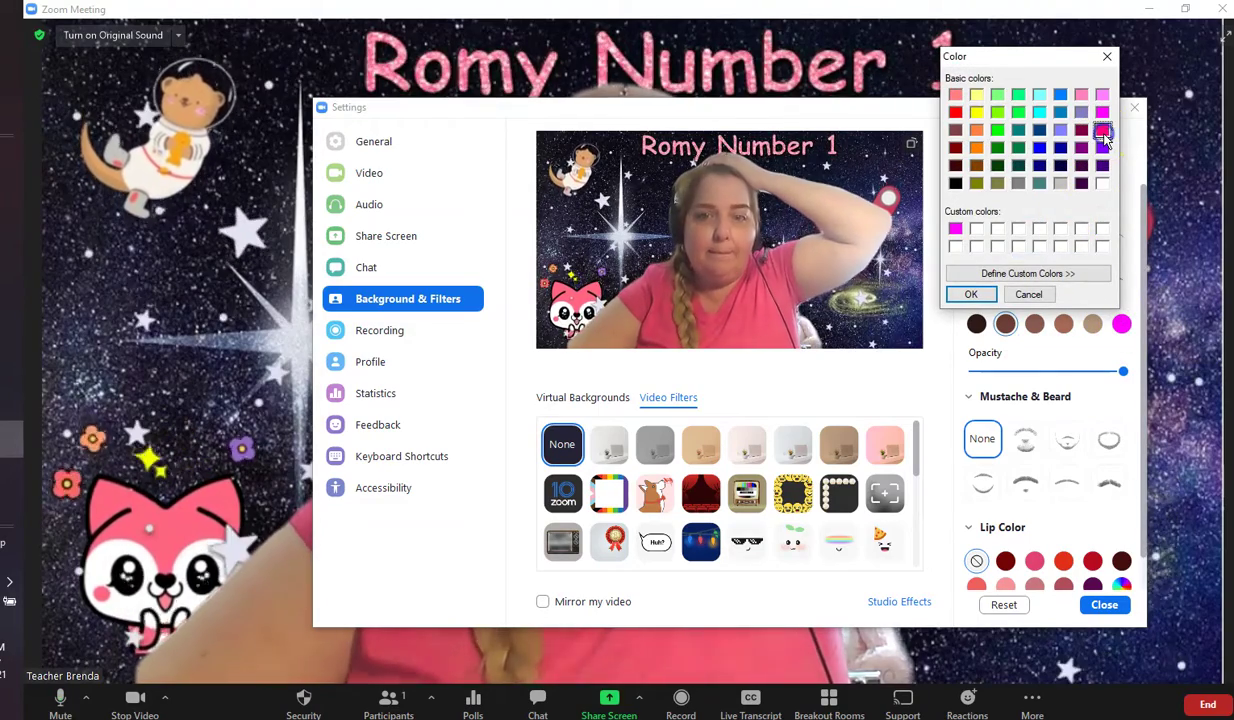
{"action": "left_click", "coordinate": [1101, 110]}
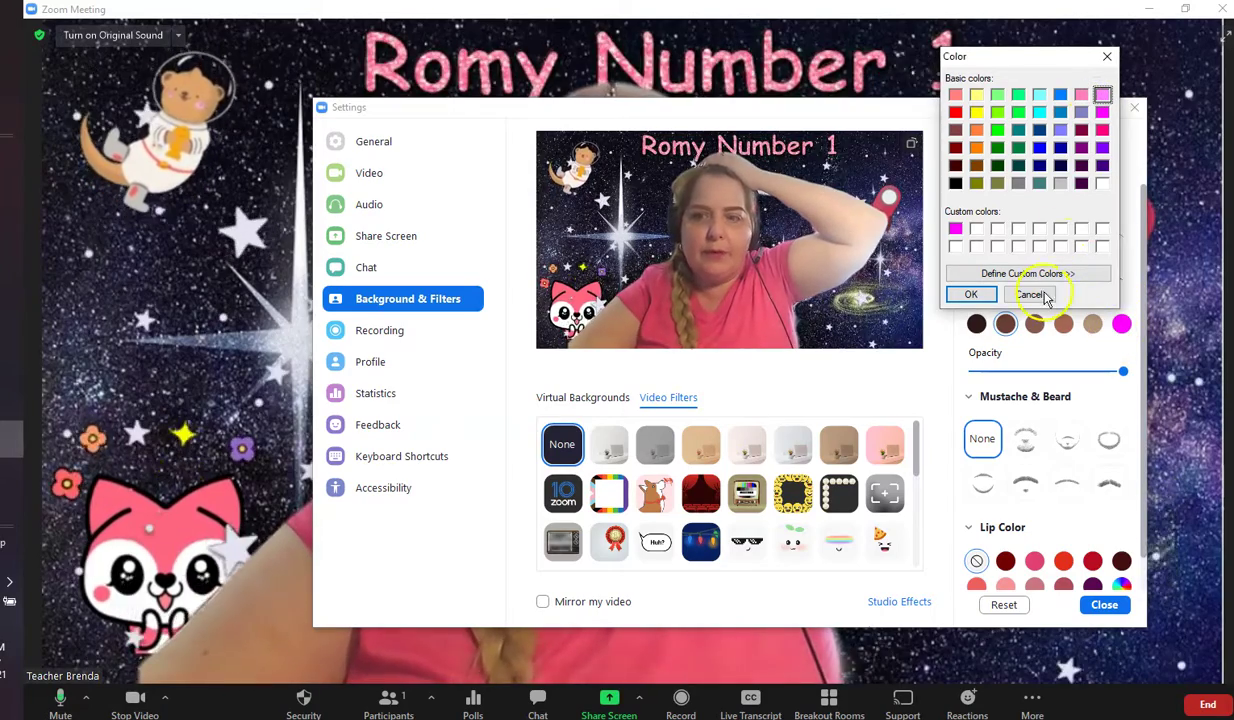
{"action": "left_click", "coordinate": [983, 295]}
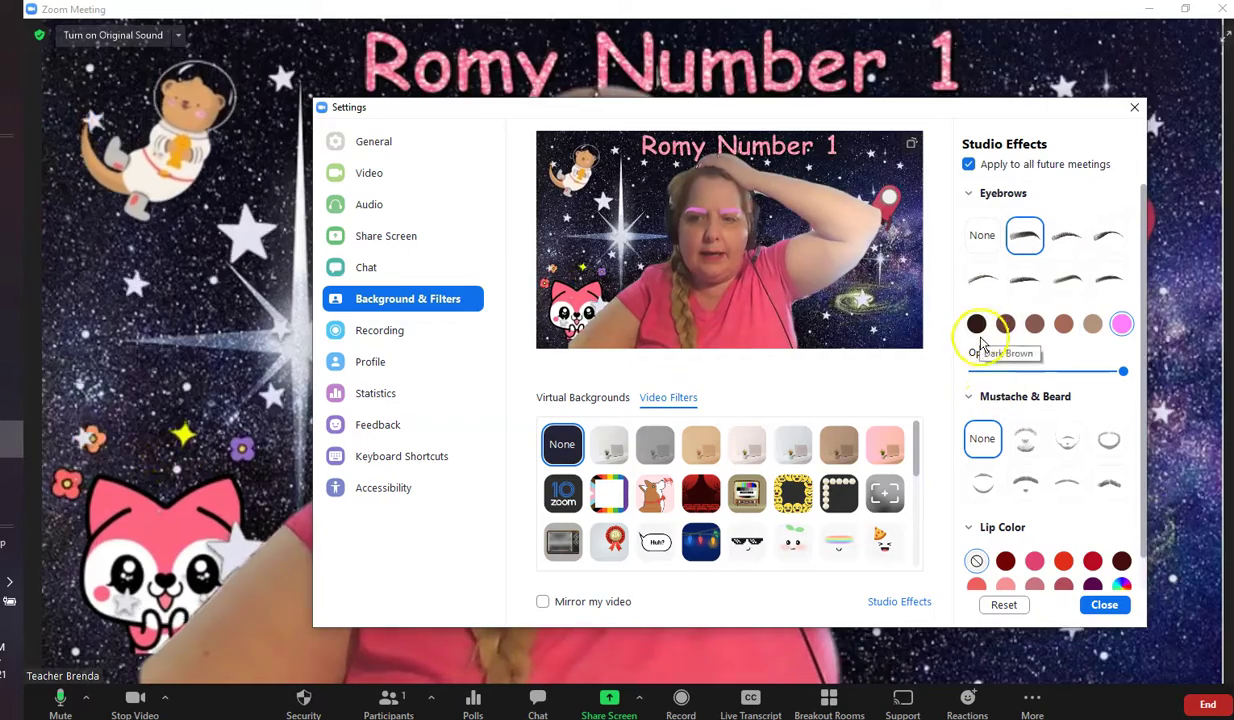
- Try the Blaze Royale mustache, then set the mustache to None
{"action": "left_click", "coordinate": [1024, 445]}
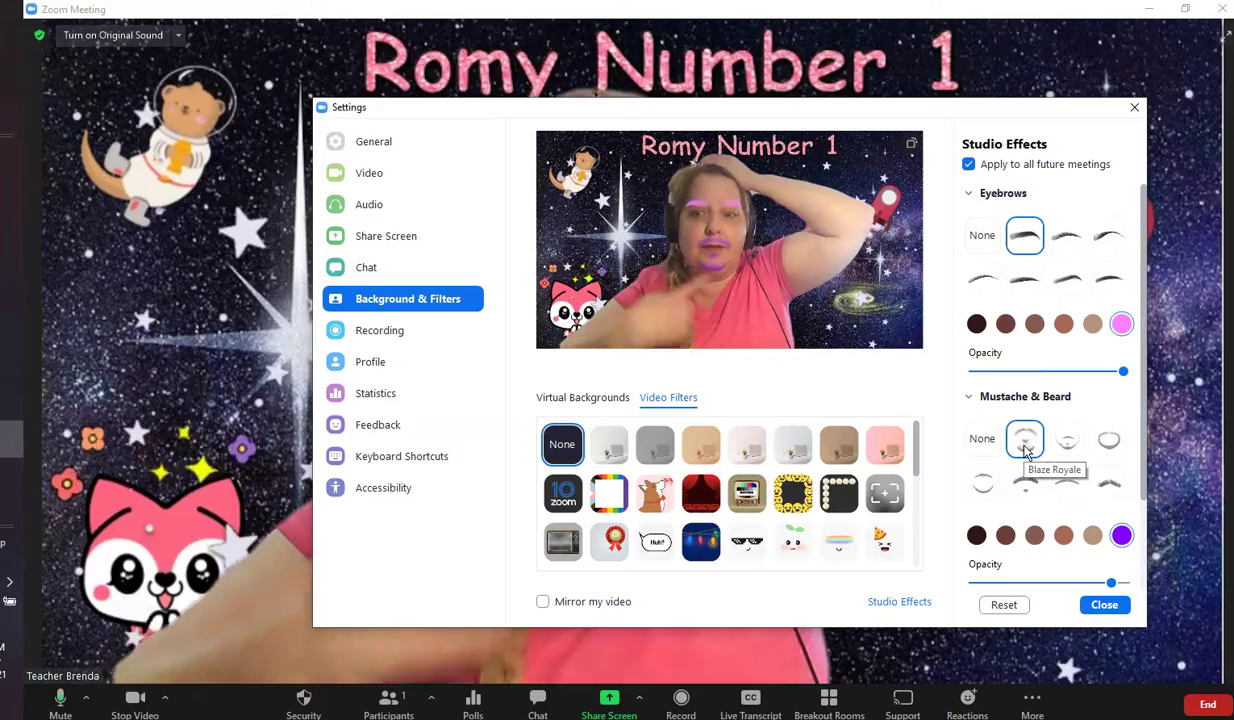
{"action": "left_click", "coordinate": [1027, 452]}
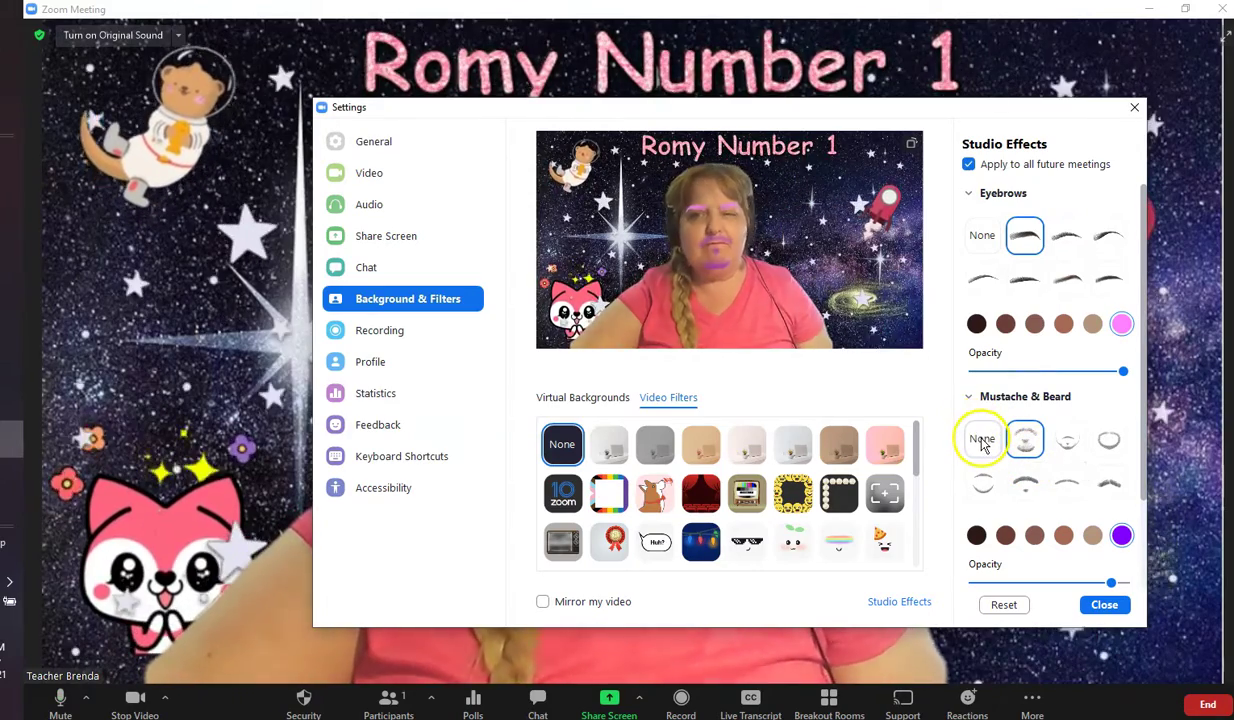
{"action": "left_click", "coordinate": [982, 440]}
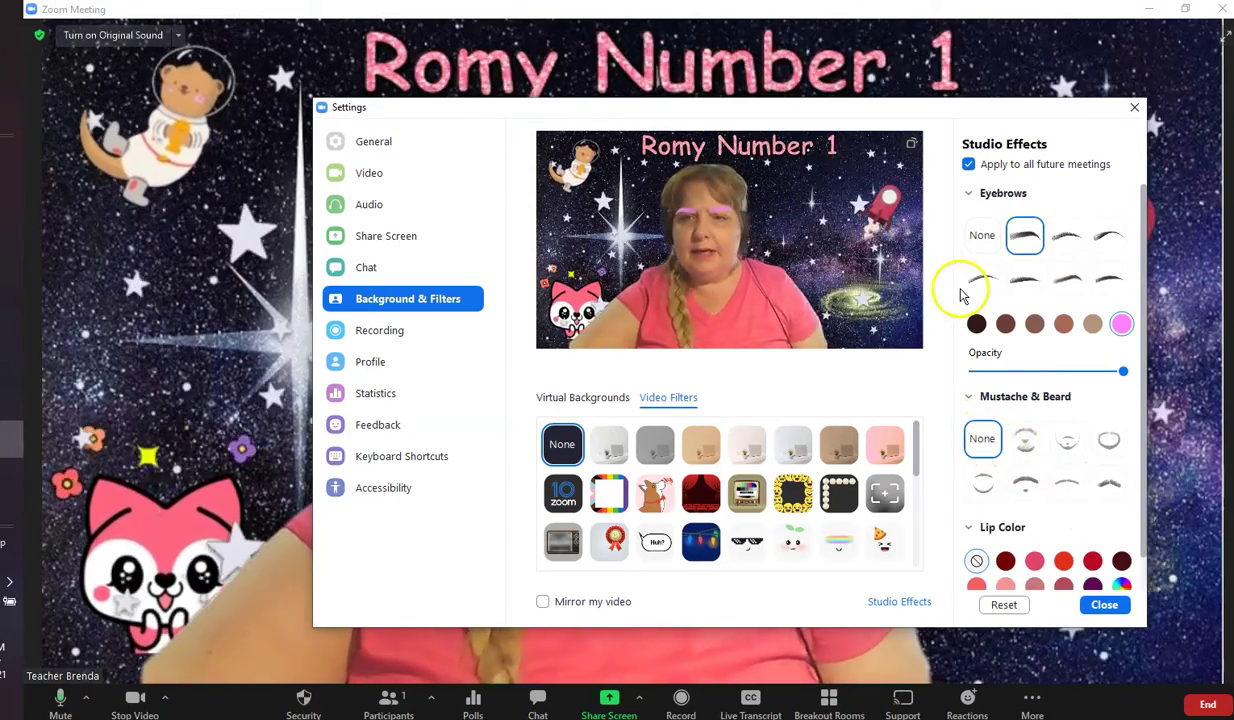
- Clear the eyebrows and apply Cotton Candy lip colour at low opacity
{"action": "left_click", "coordinate": [980, 237]}
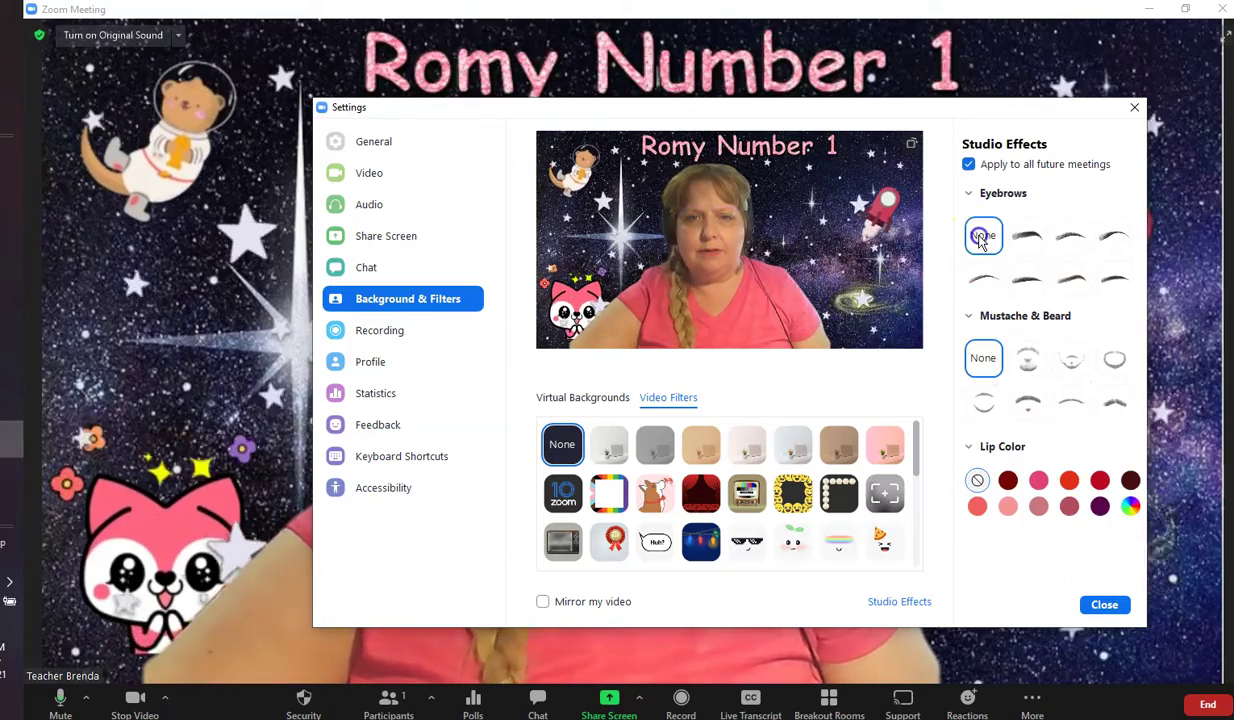
{"action": "left_click", "coordinate": [1039, 482]}
{"action": "left_click", "coordinate": [1088, 562]}
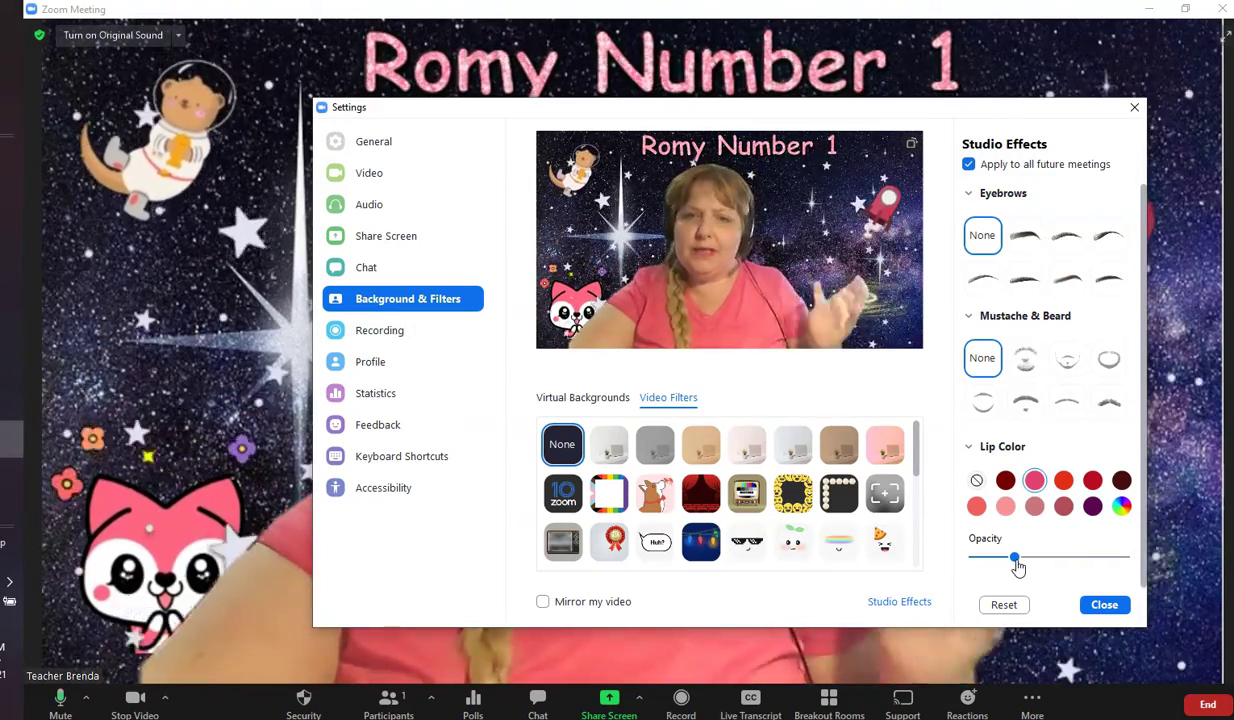
{"action": "left_click", "coordinate": [1113, 614]}
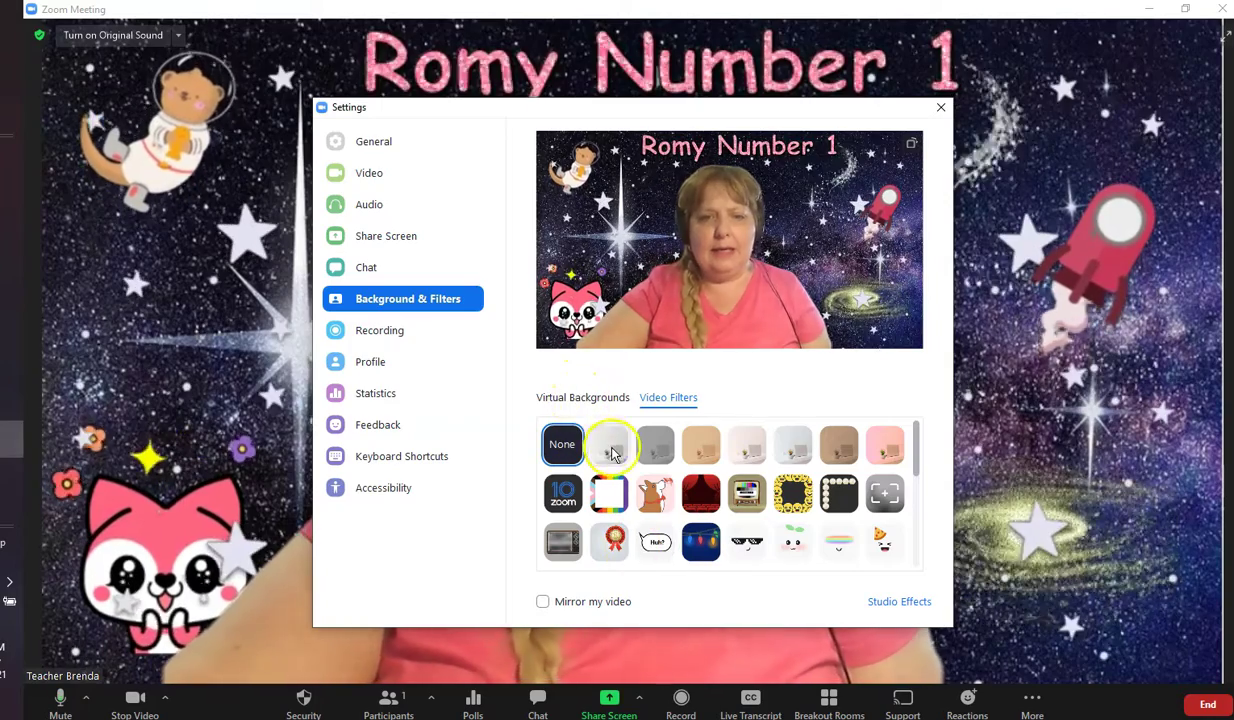
- Replace the space video background with the Blur background
{"action": "left_click", "coordinate": [582, 397]}
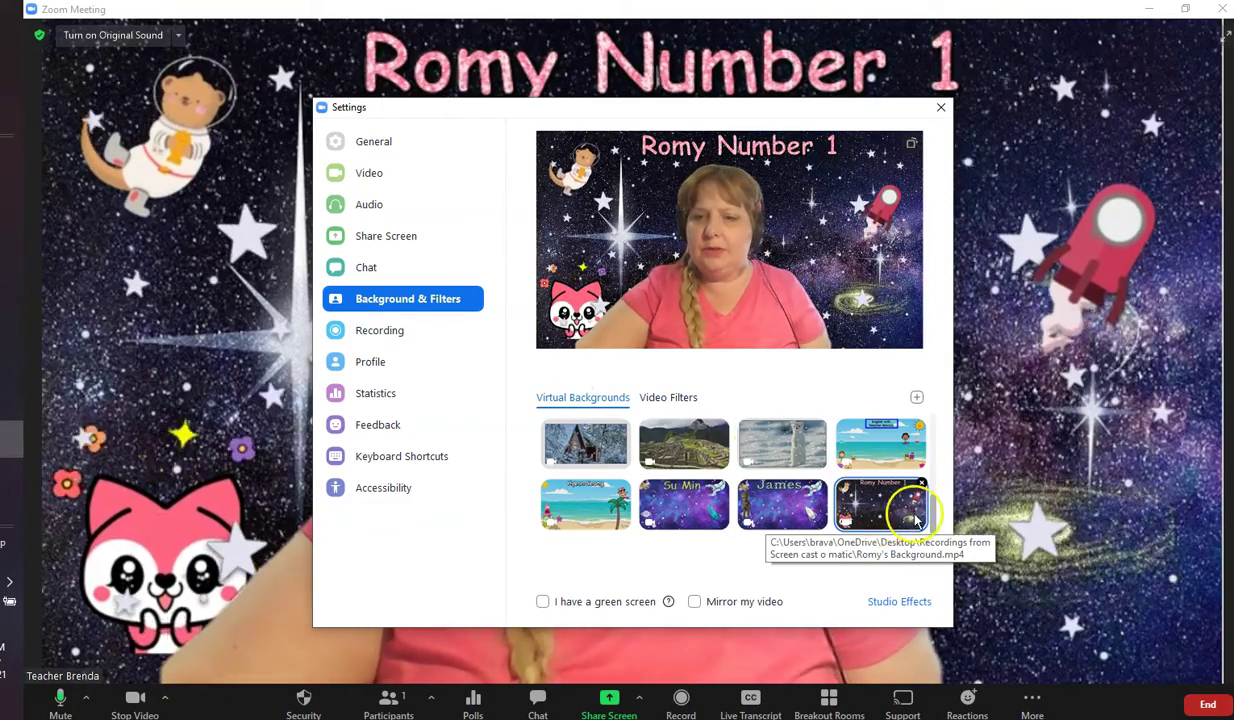
{"action": "left_click_drag", "start_coordinate": [932, 505], "coordinate": [926, 420]}
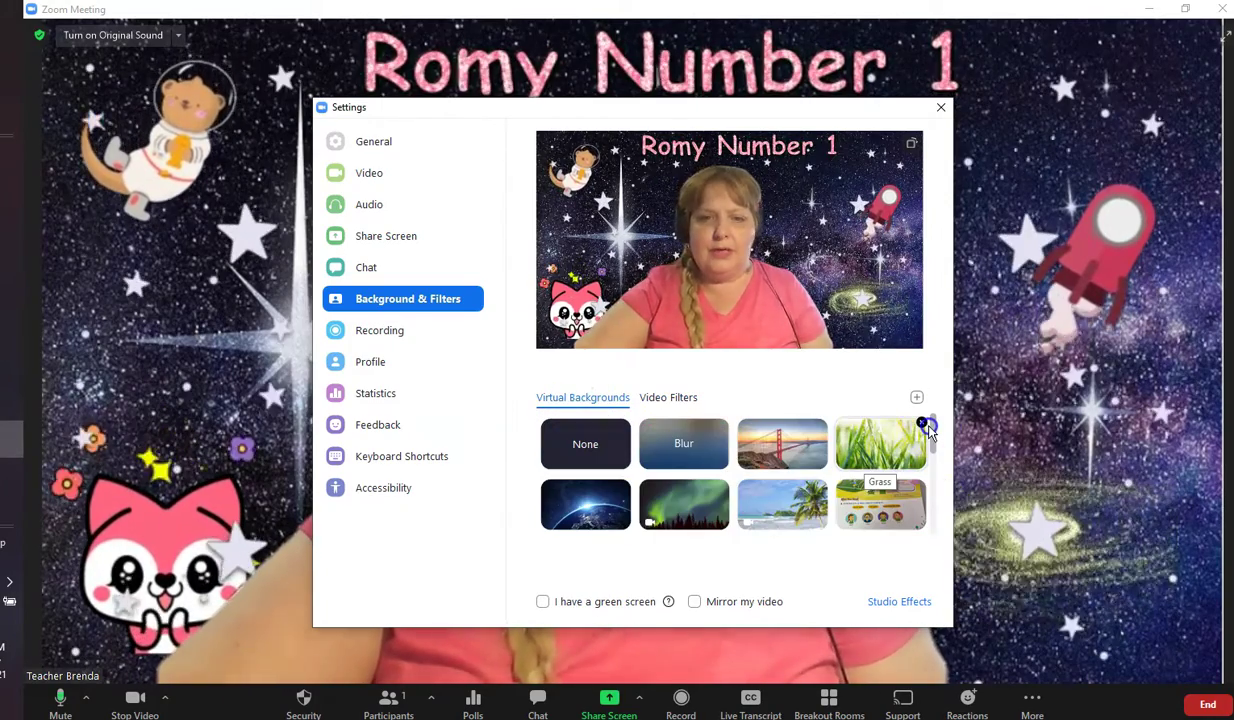
{"action": "left_click", "coordinate": [695, 440]}
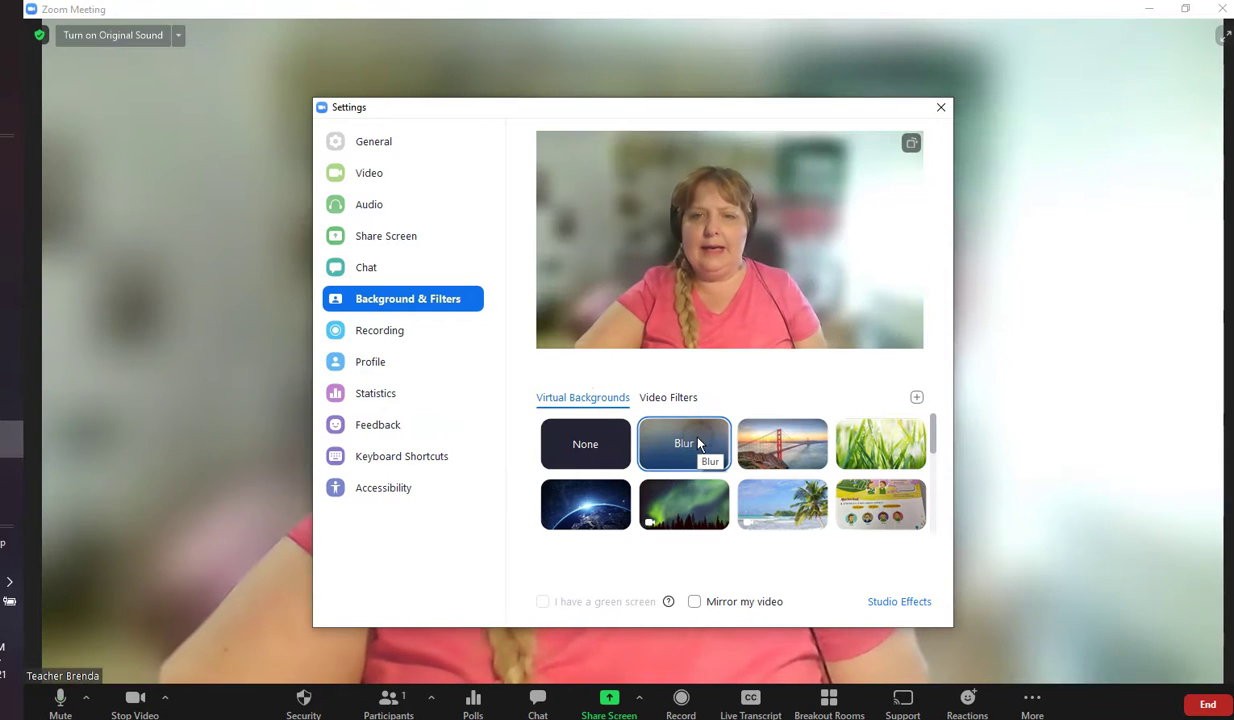
{"action": "left_click", "coordinate": [917, 399]}
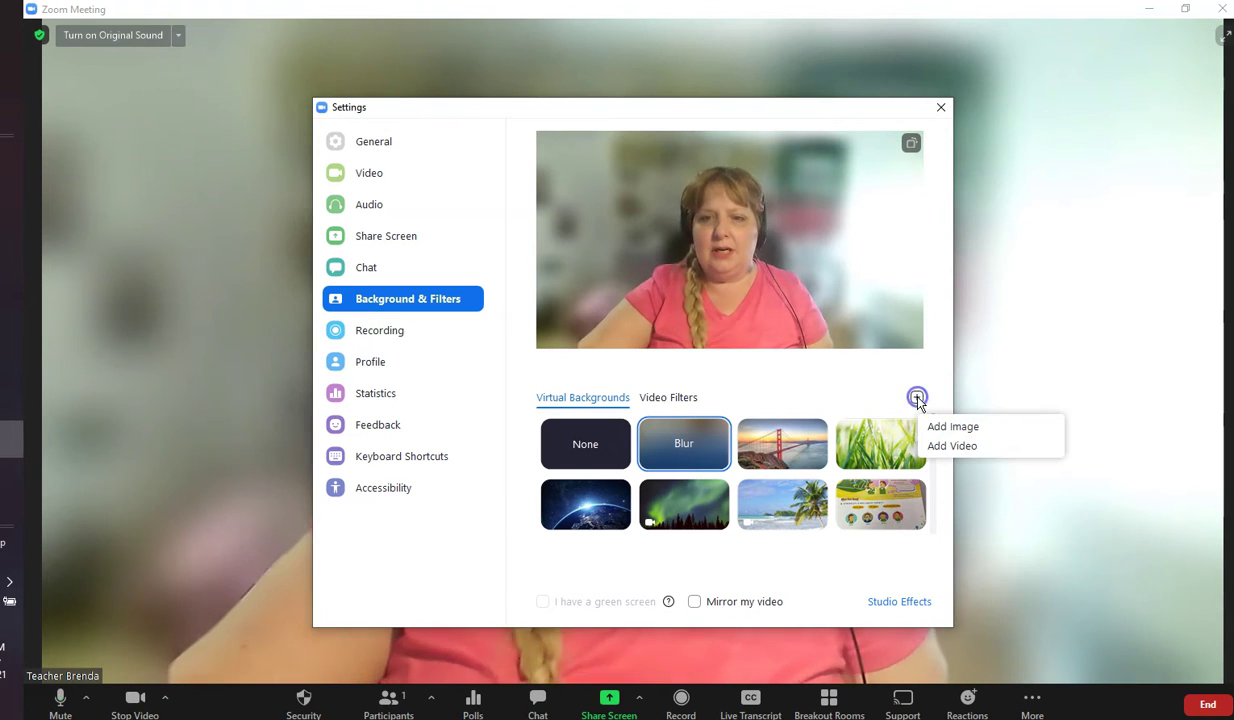
- Add the A1210906 - Spring Backgrounds_3 image from Pictures as a virtual background
{"action": "left_click", "coordinate": [943, 434]}
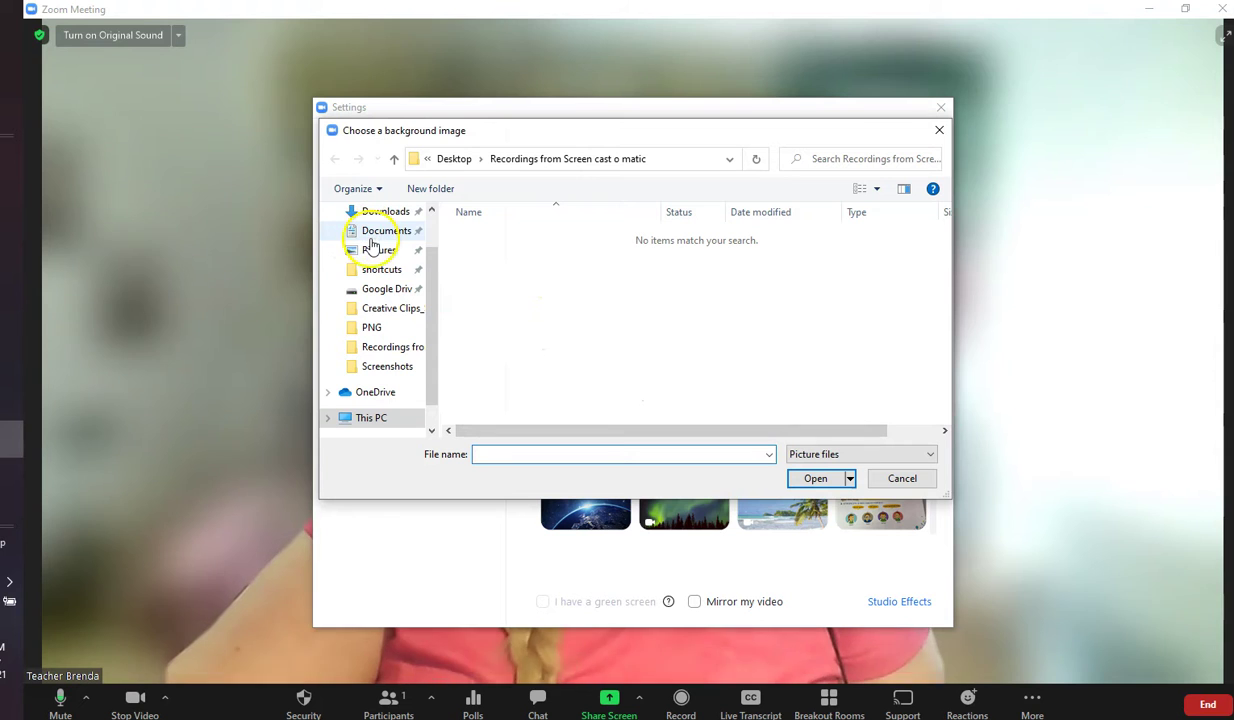
{"action": "left_click", "coordinate": [378, 250]}
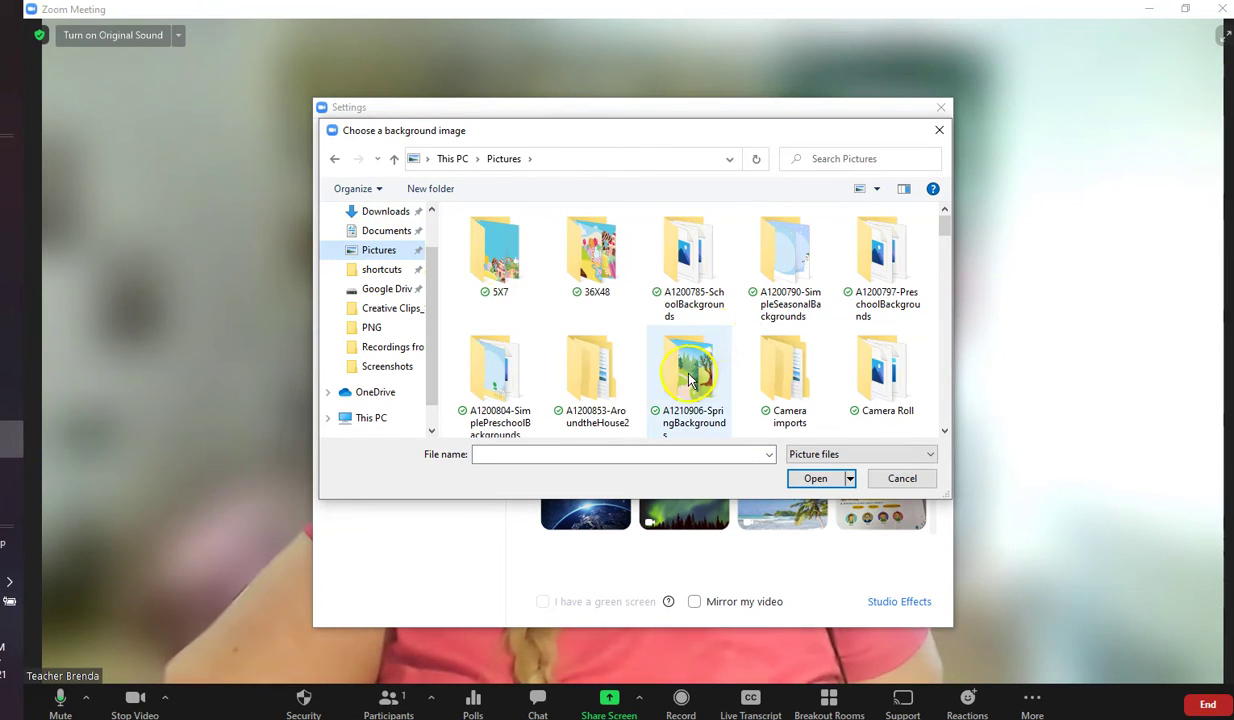
{"action": "left_click", "coordinate": [688, 378]}
{"action": "double_click", "coordinate": [688, 378]}
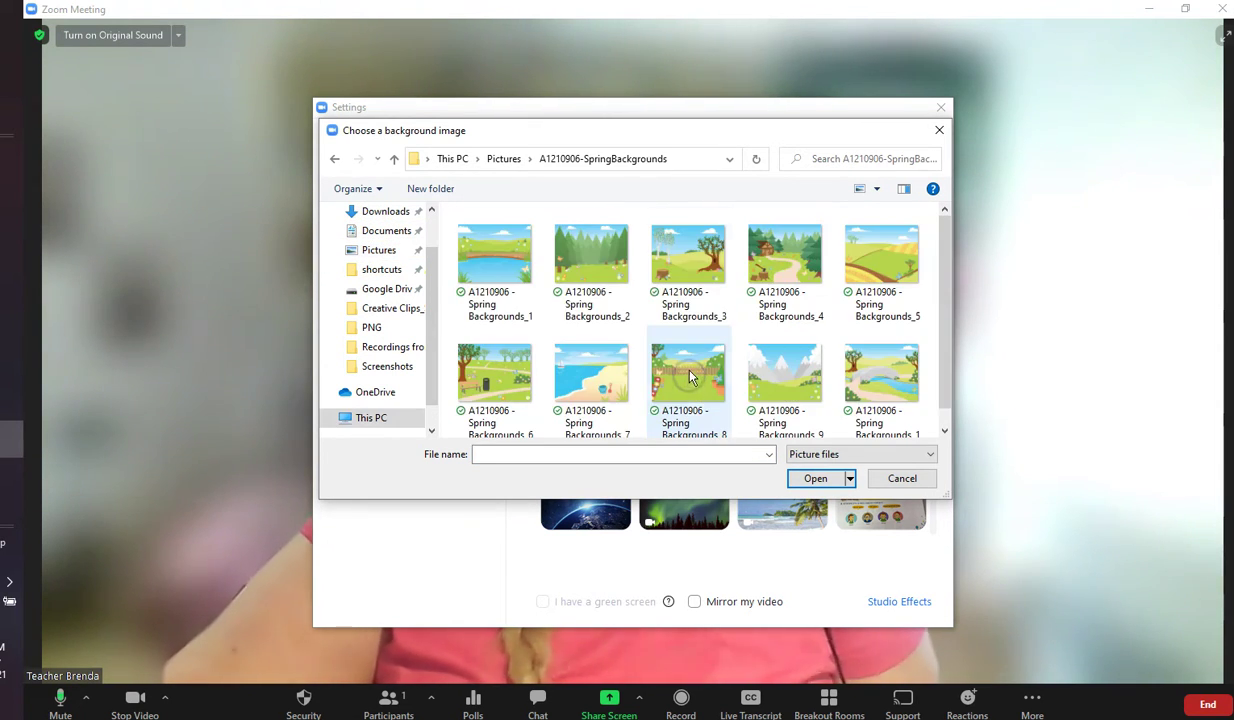
{"action": "left_click", "coordinate": [705, 262]}
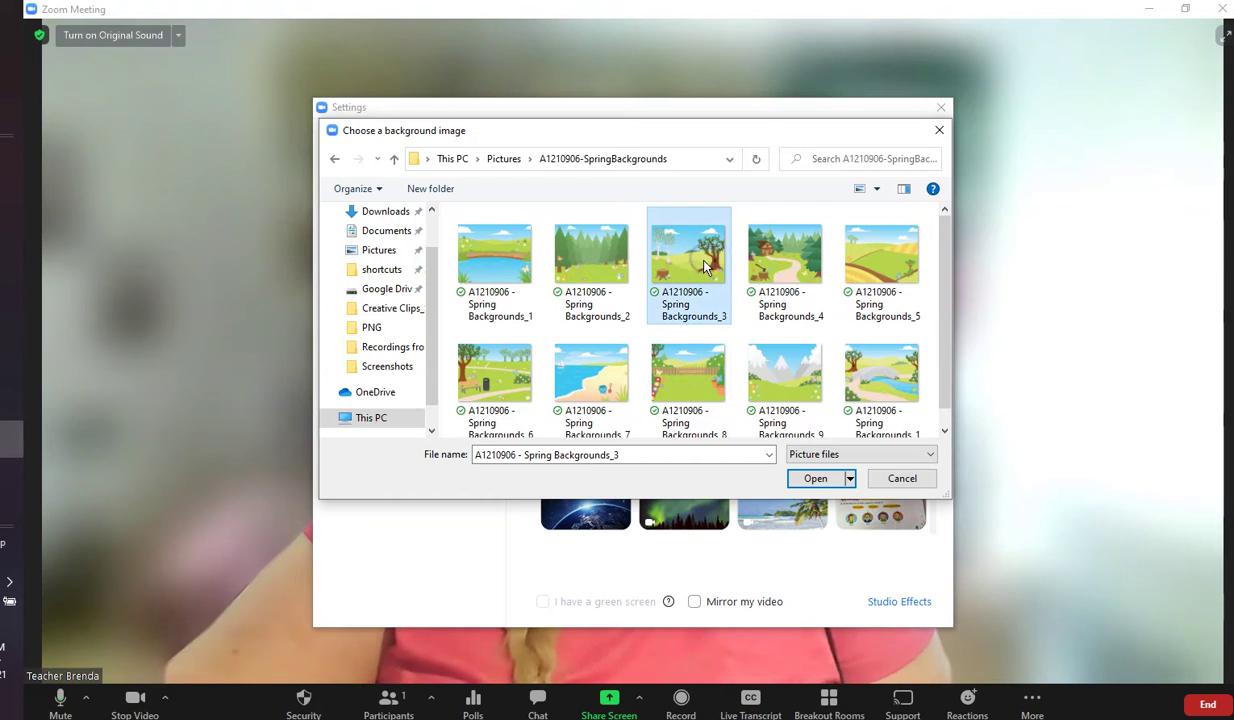
{"action": "left_click", "coordinate": [828, 479]}
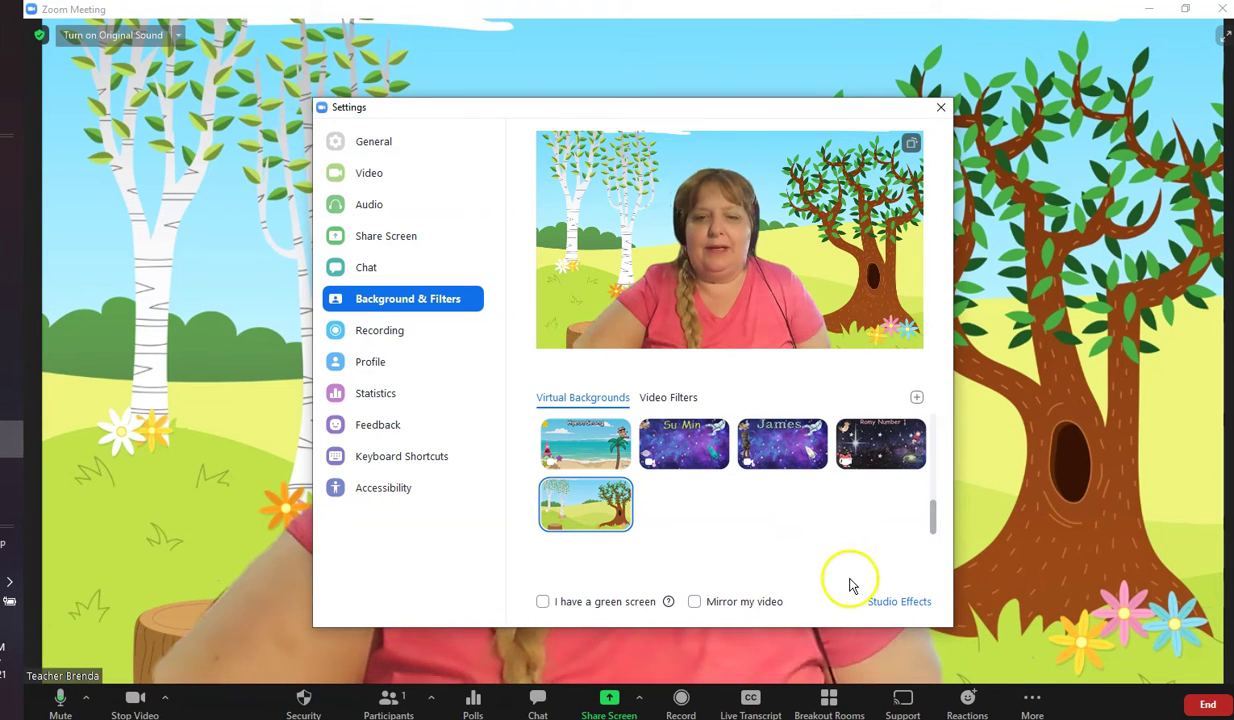
- Apply the Happy Sprout video filter, then set the filter back to None
{"action": "left_click", "coordinate": [898, 602]}
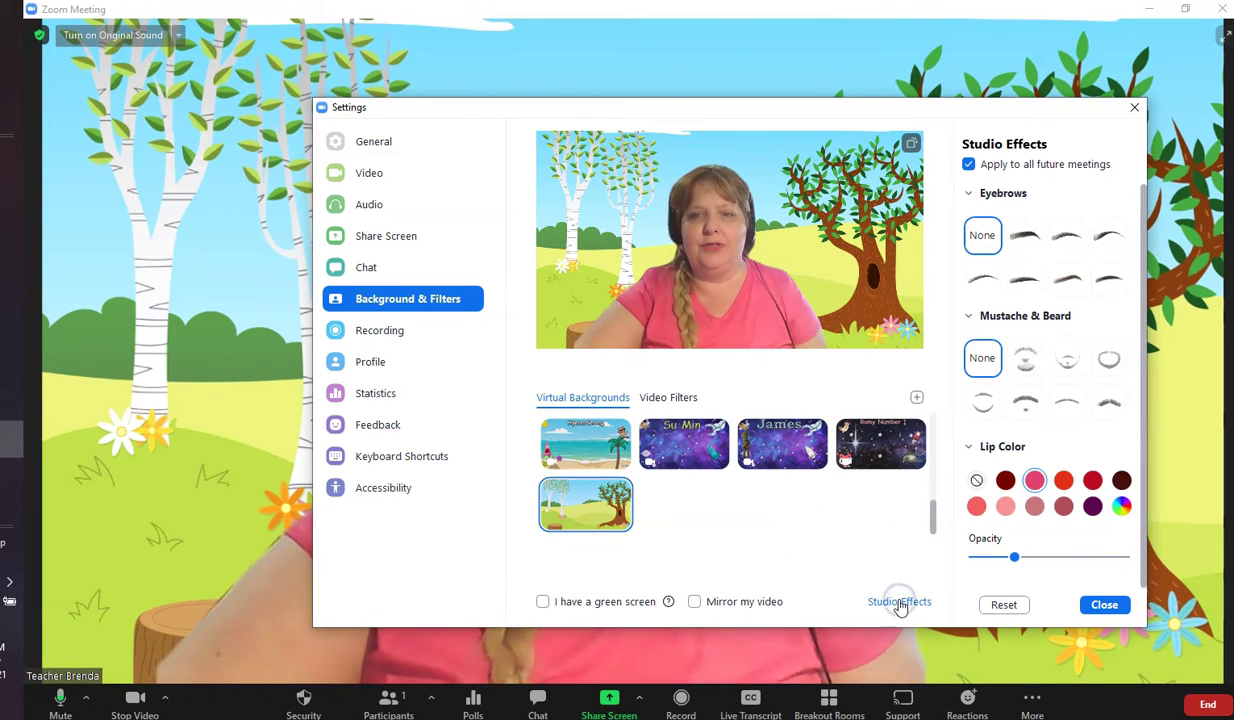
{"action": "left_click", "coordinate": [687, 399]}
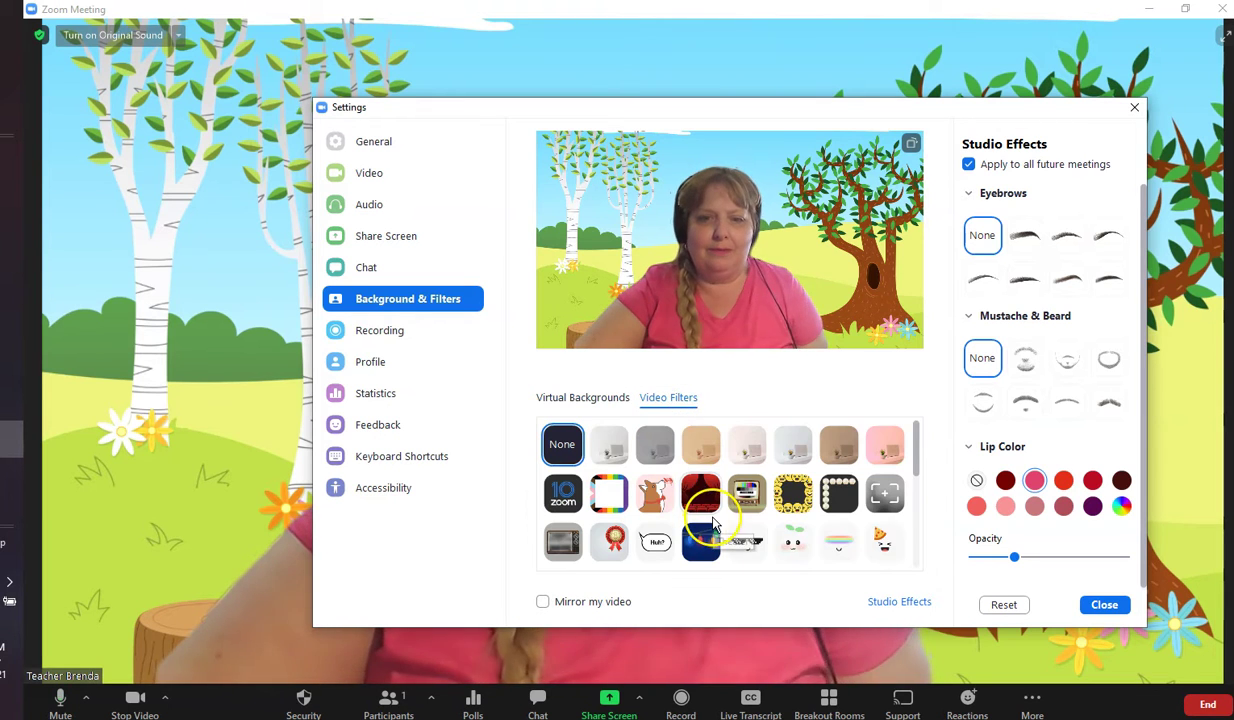
{"action": "left_click", "coordinate": [796, 538]}
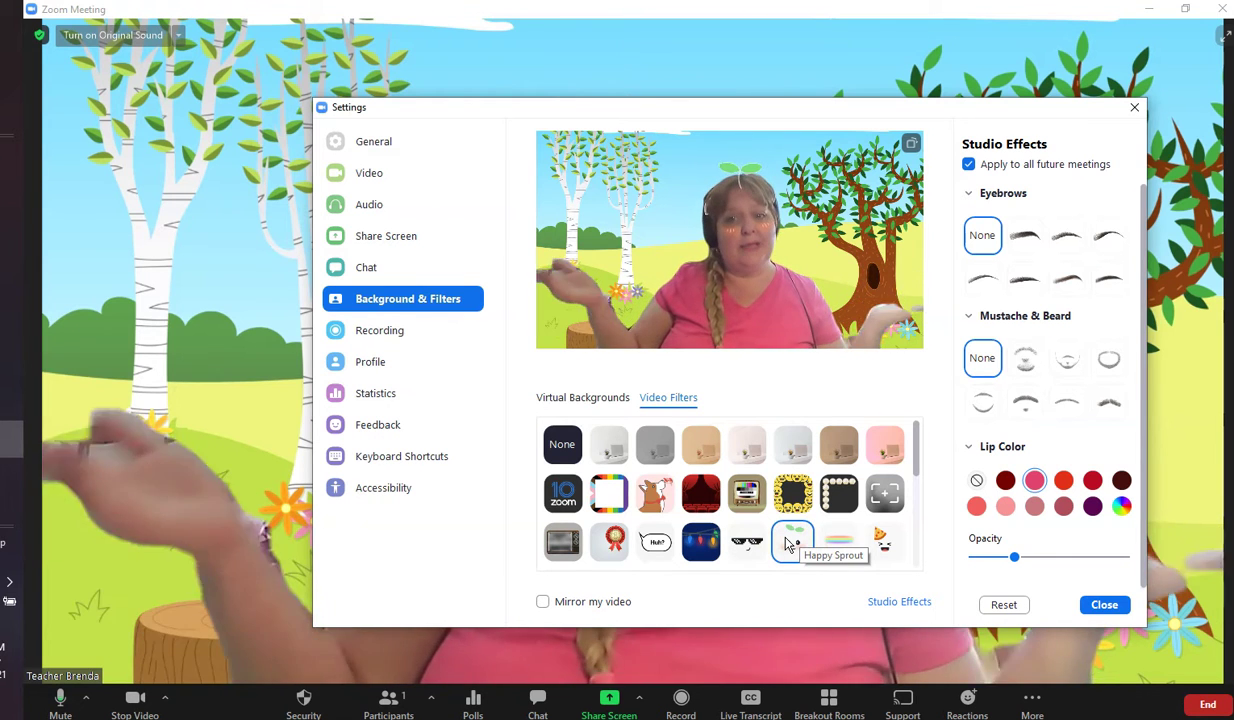
{"action": "left_click", "coordinate": [595, 399]}
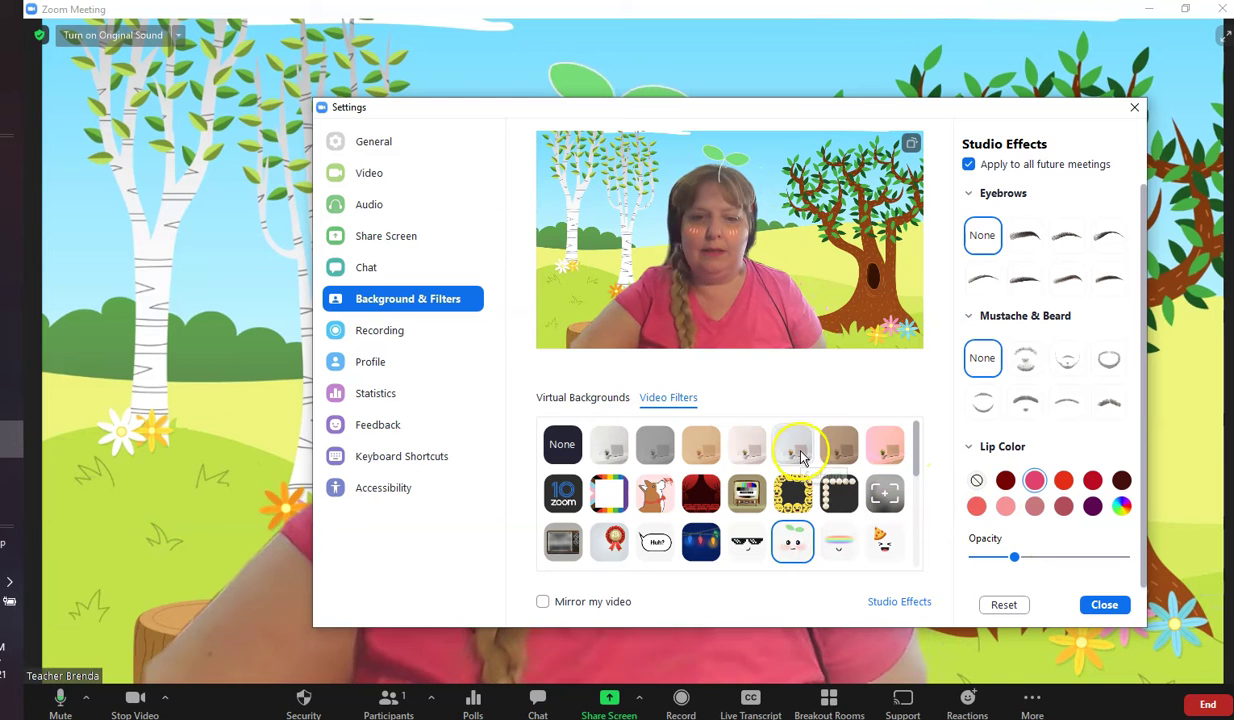
{"action": "left_click", "coordinate": [564, 446]}
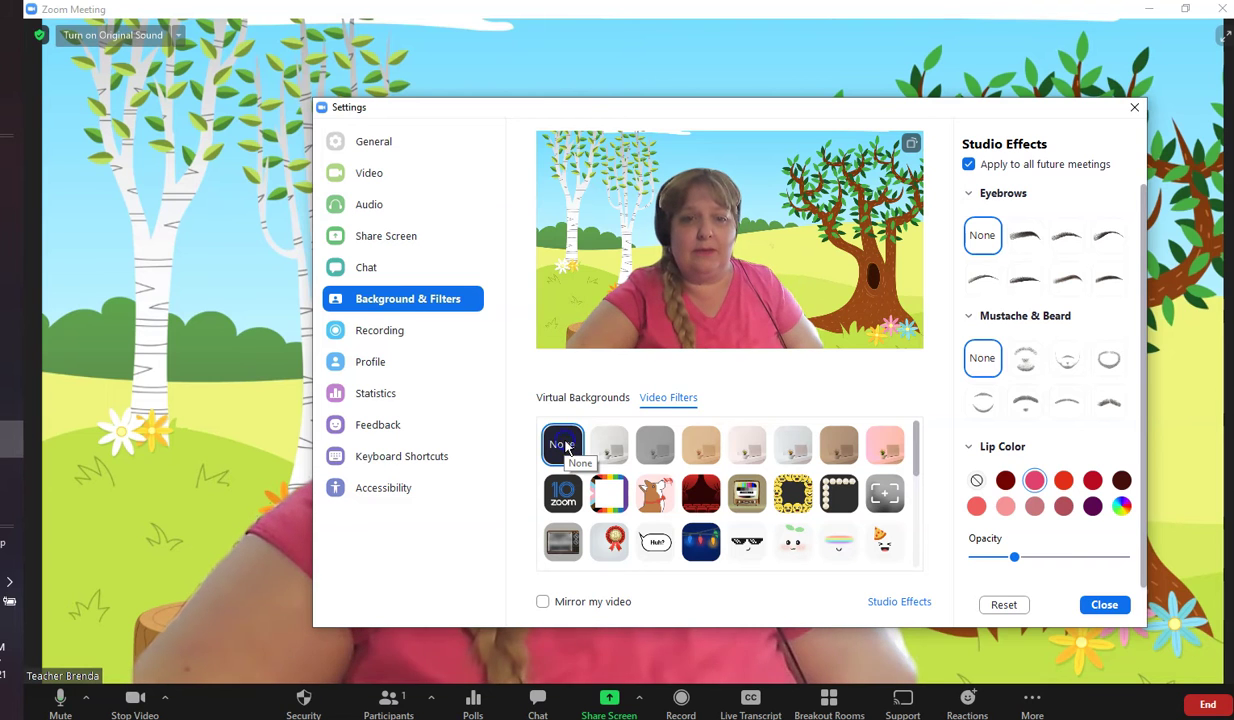
{"action": "left_click", "coordinate": [577, 400]}
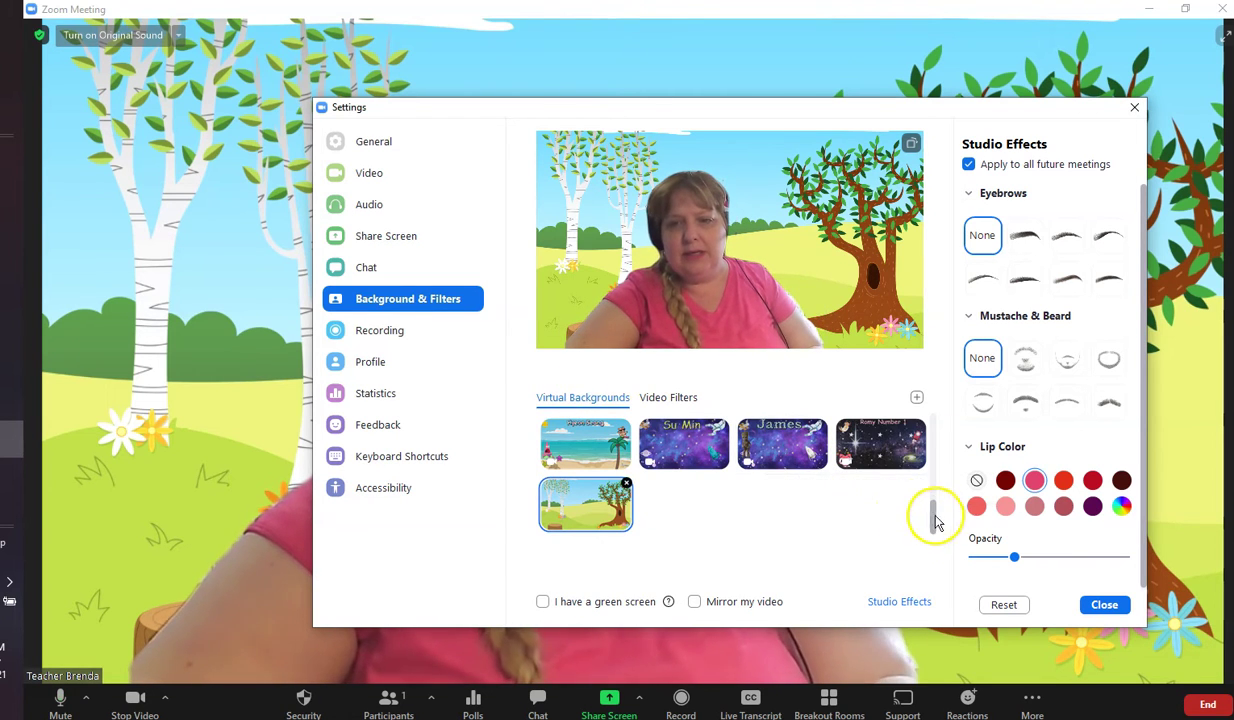
- Set the background to None to show the real room, then switch to Blur
{"action": "left_click_drag", "start_coordinate": [934, 508], "coordinate": [935, 428]}
{"action": "left_click", "coordinate": [580, 447]}
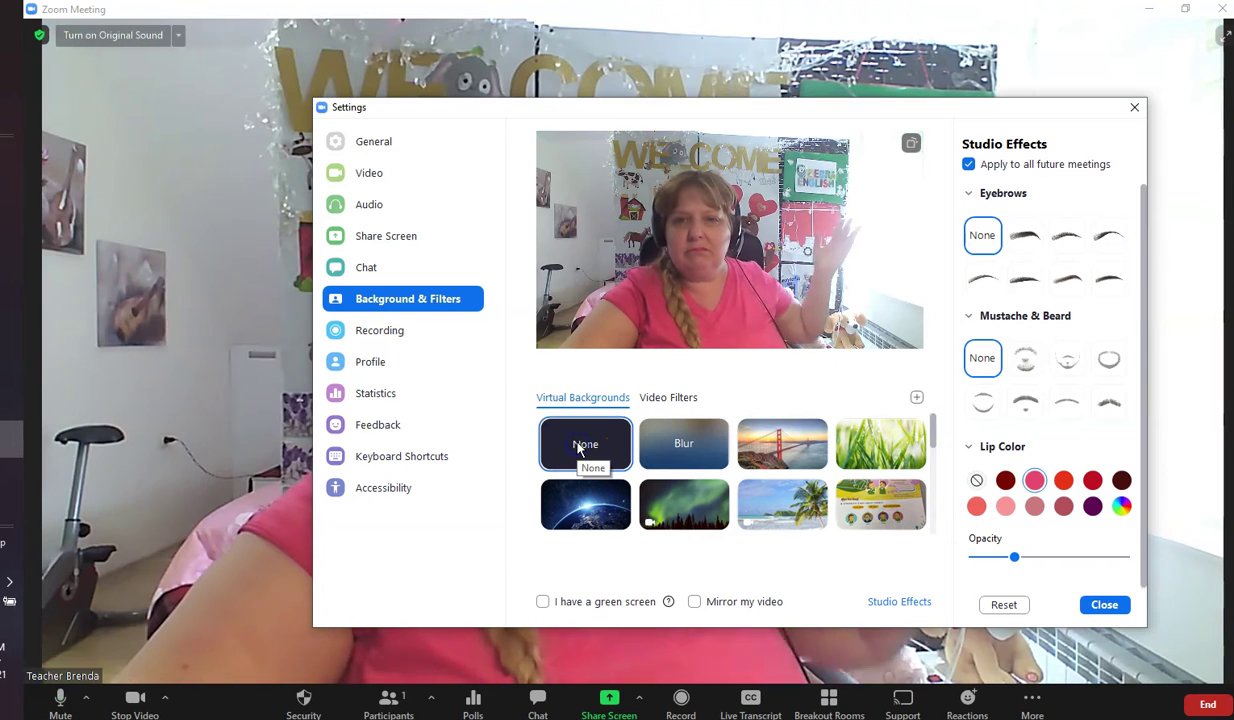
{"action": "left_click", "coordinate": [676, 443]}
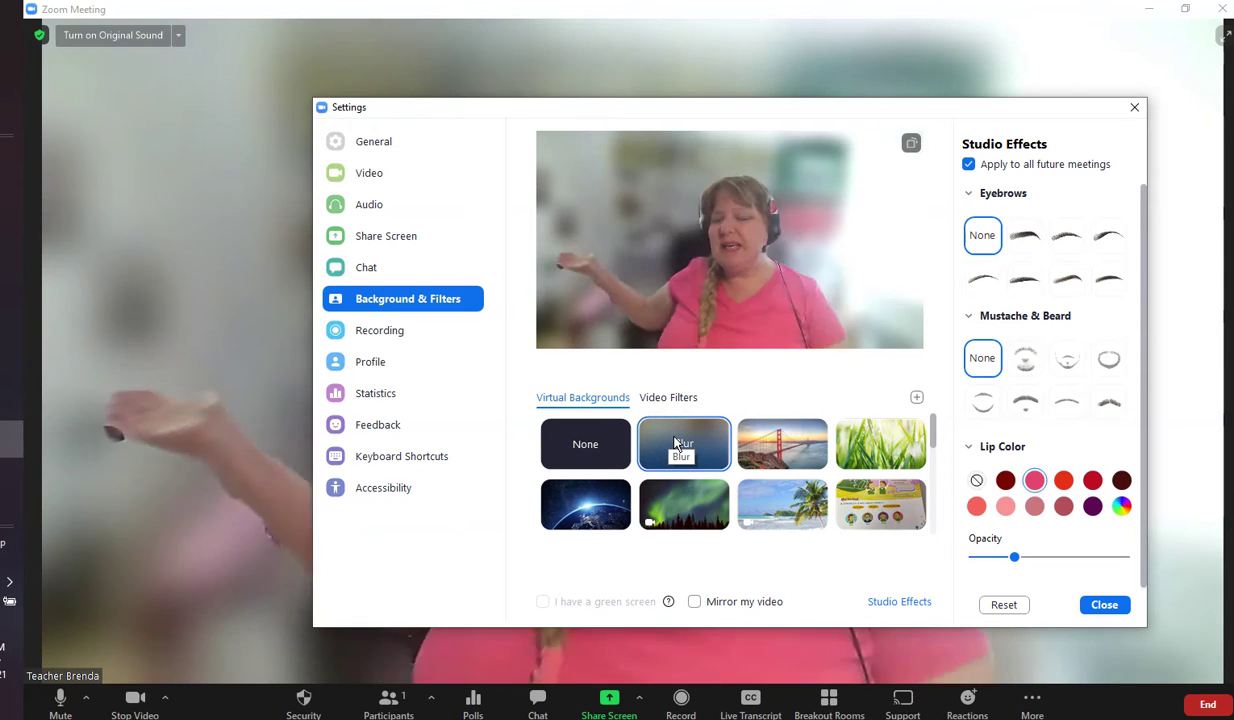